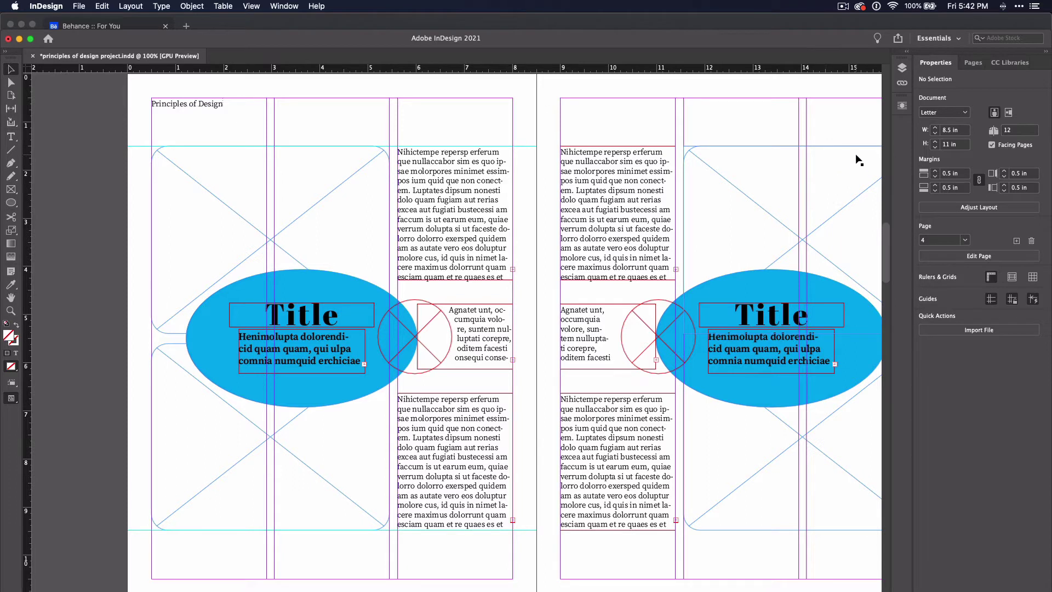
- Show the list of files linked in the document
{"action": "left_click", "coordinate": [903, 84]}
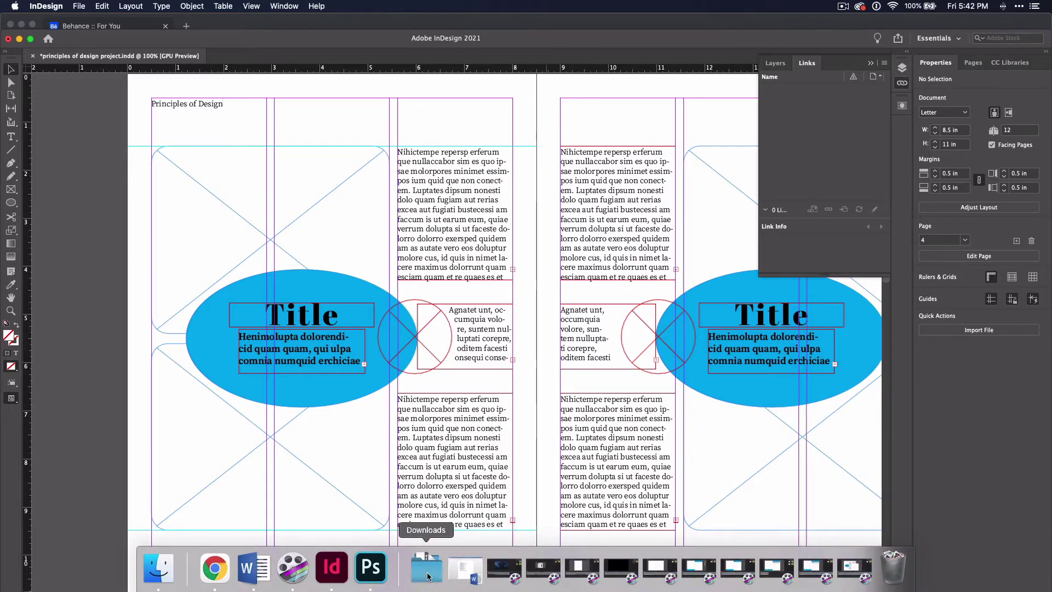
- Try to place PXL_20210115_221720040.jpg from Downloads at full size on the spread, and undo the placement
{"action": "left_click", "coordinate": [428, 576]}
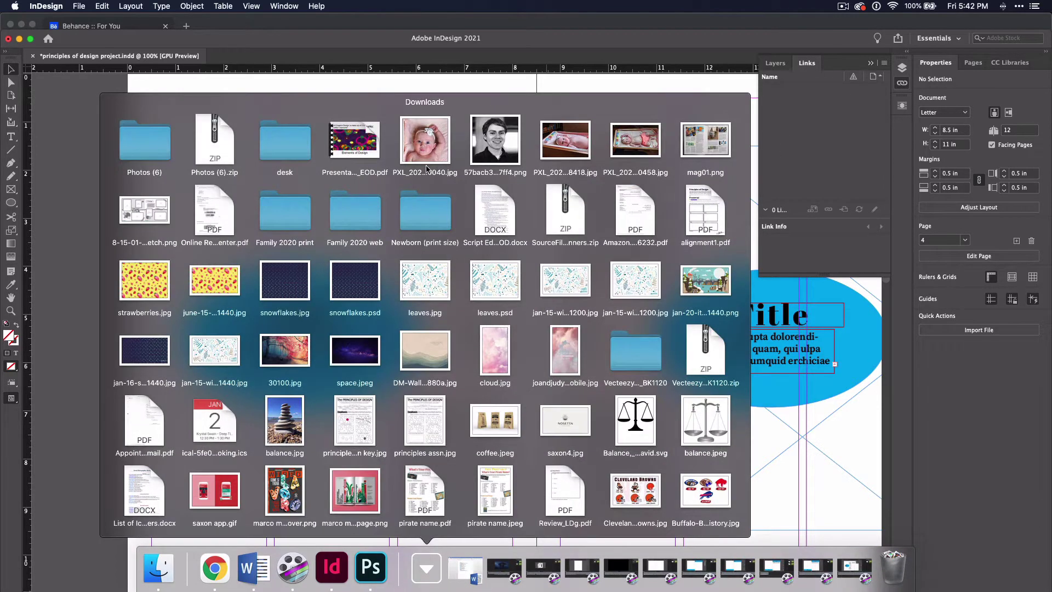
{"action": "left_click_drag", "start_coordinate": [426, 168], "coordinate": [443, 115]}
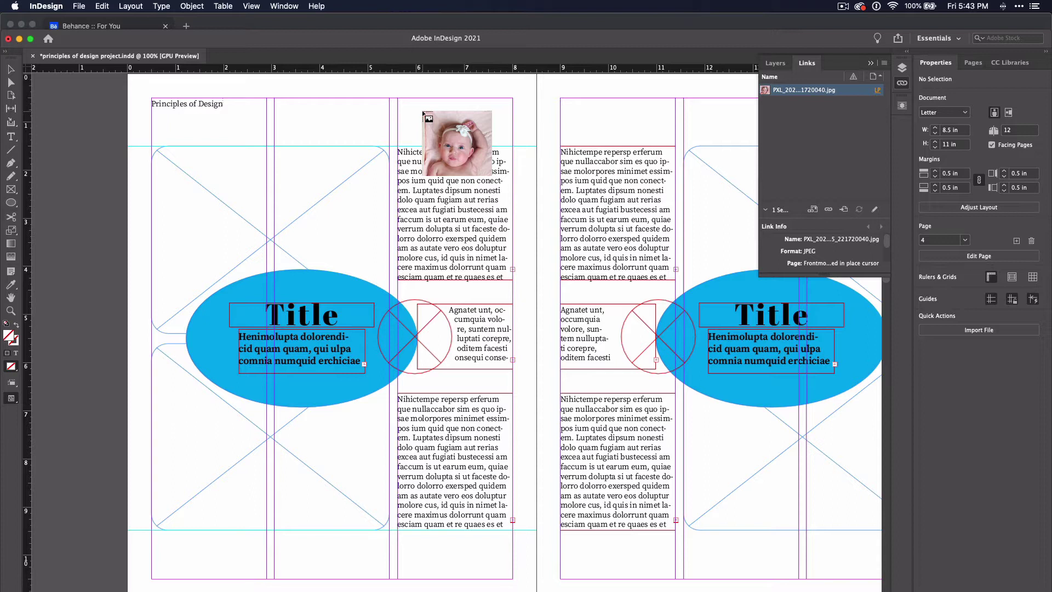
{"action": "left_click", "coordinate": [423, 112]}
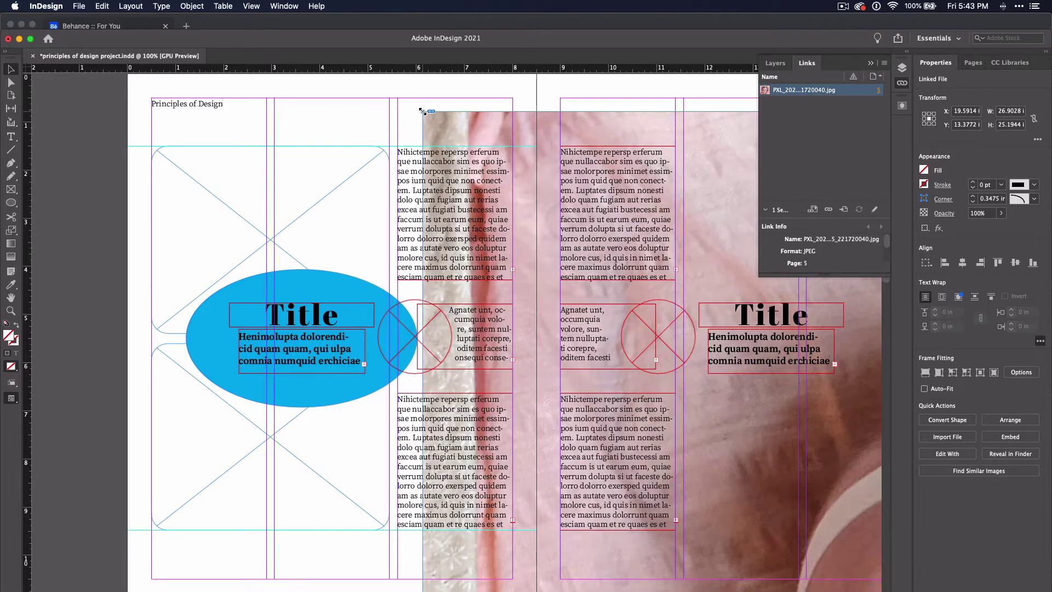
{"action": "scroll", "coordinate": [422, 112], "scroll_direction": "down", "scroll_amount": 5}
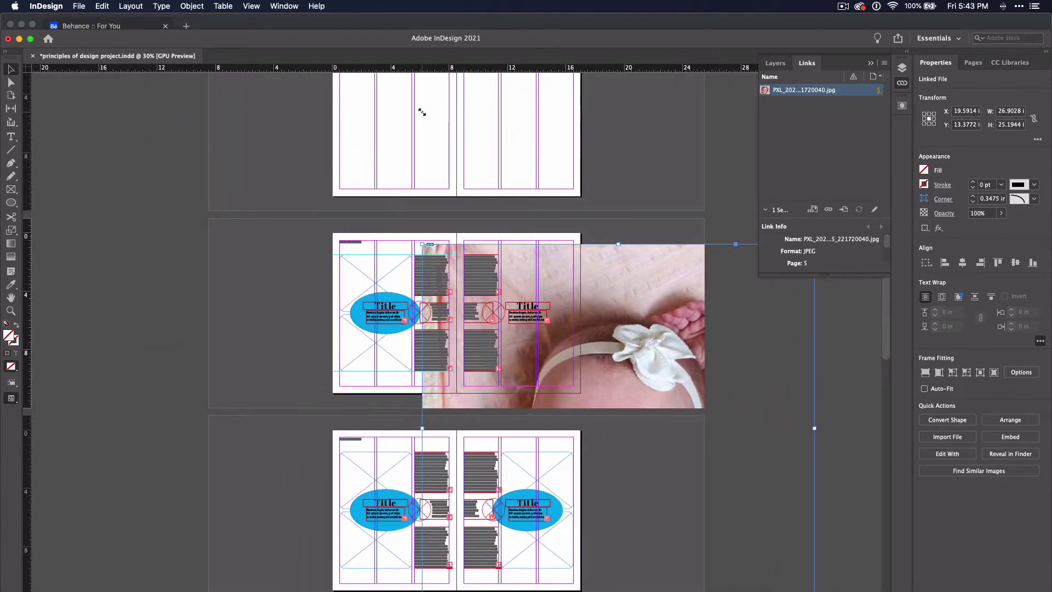
{"action": "key", "text": "super+z"}
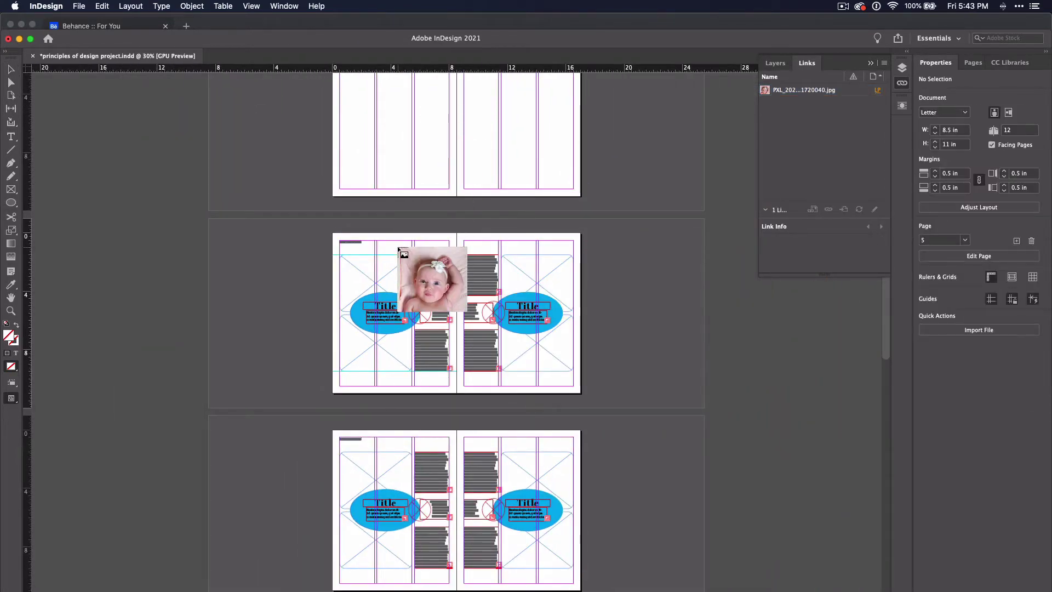
- Try to place the same photo in a freehand frame about 3.5 by 3.3 in on page 4, and discard it
{"action": "scroll", "coordinate": [399, 249], "scroll_direction": "up", "scroll_amount": 5}
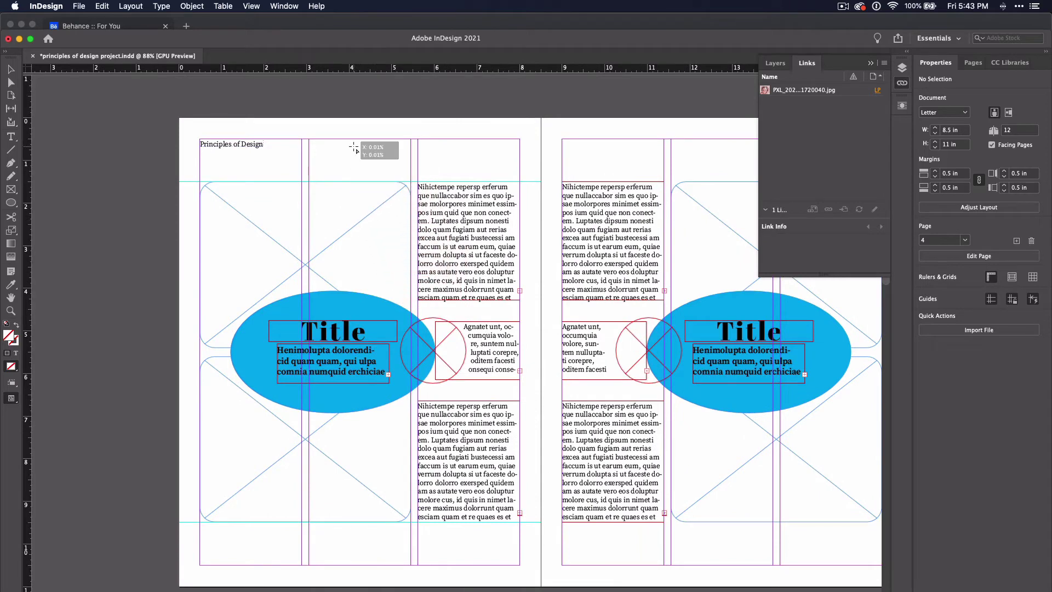
{"action": "left_click_drag", "start_coordinate": [354, 147], "coordinate": [512, 250]}
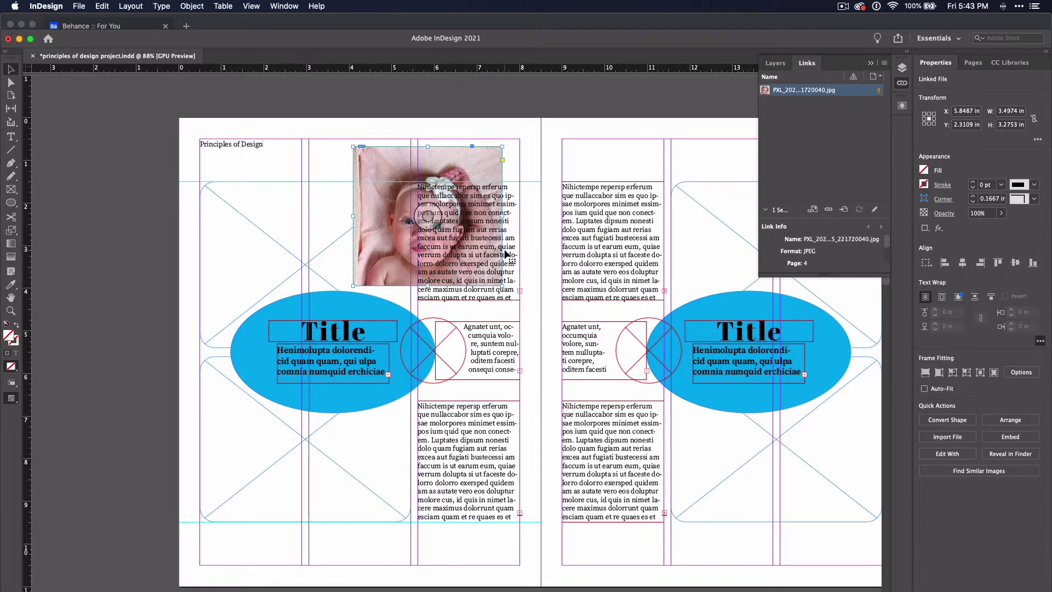
{"action": "key", "text": "super+z"}
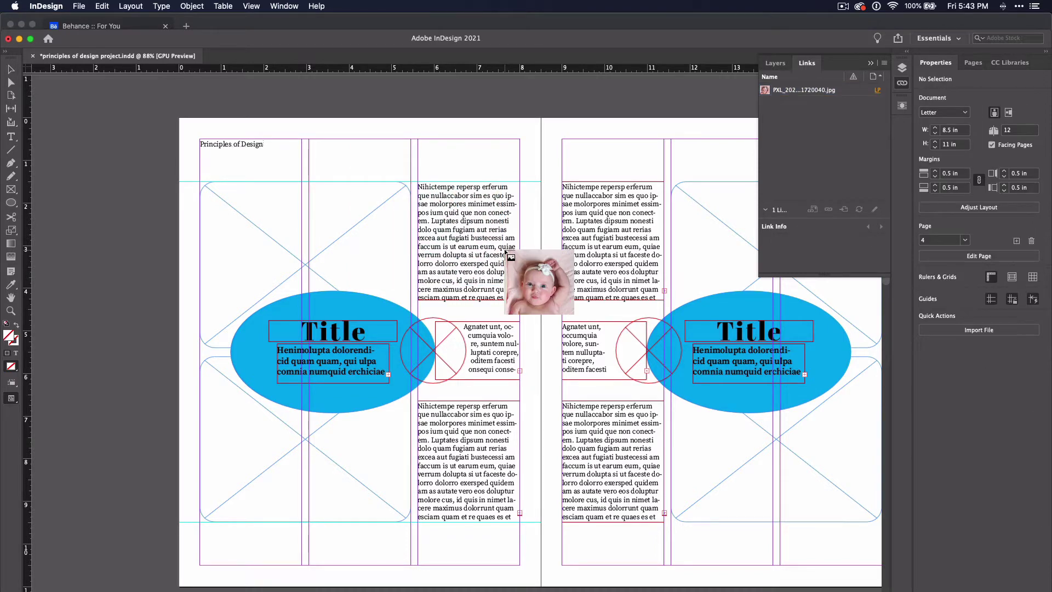
{"action": "key", "text": "Escape"}
- Place PXL_20210115_221720040.jpg from Downloads in page 4's upper rounded frame and fill the frame proportionally
{"action": "left_click", "coordinate": [422, 570]}
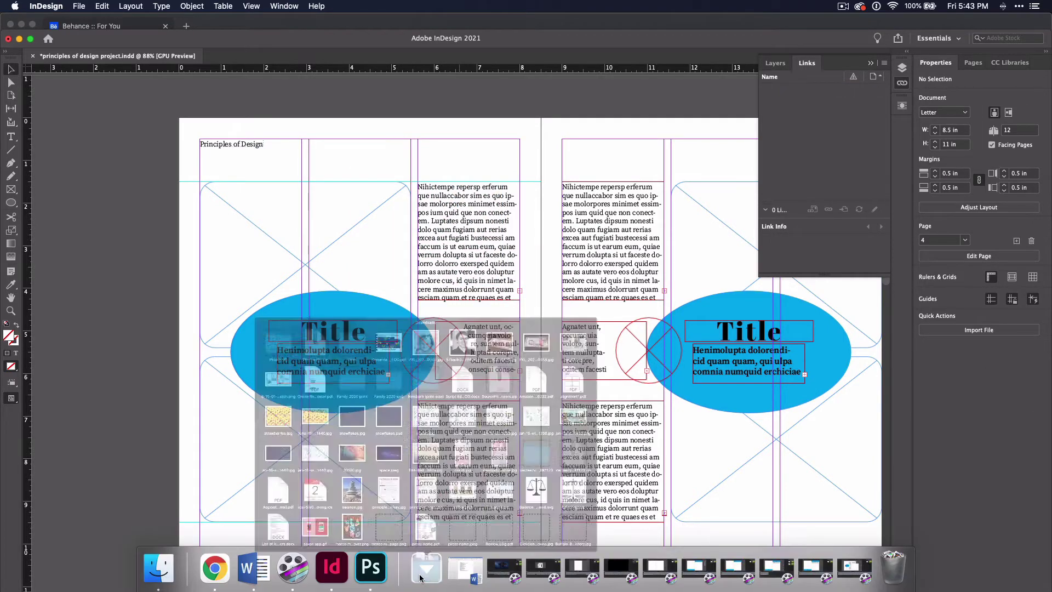
{"action": "left_click_drag", "start_coordinate": [436, 131], "coordinate": [347, 258]}
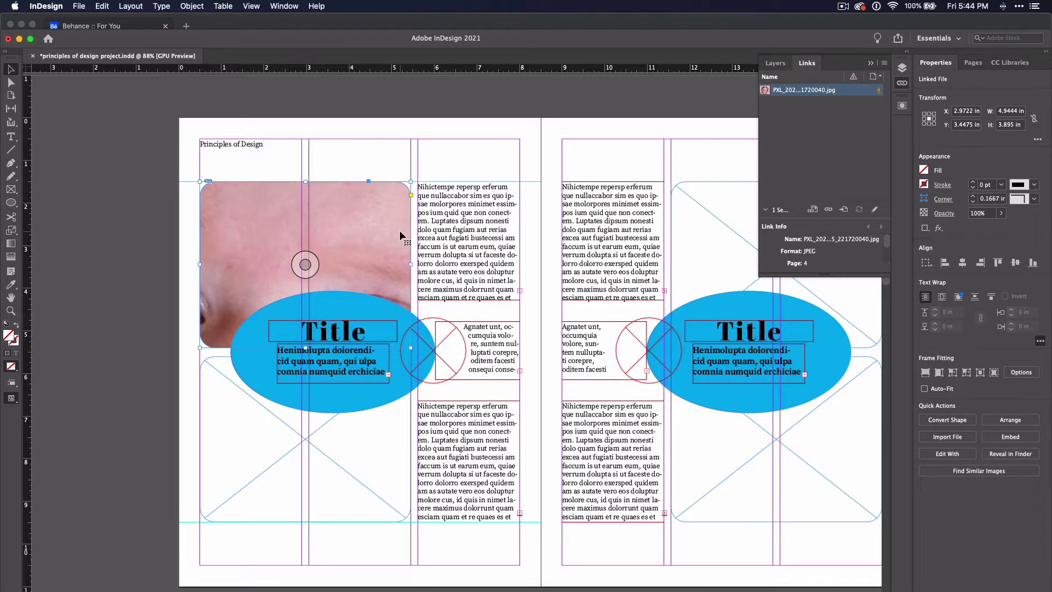
{"action": "left_click", "coordinate": [922, 376]}
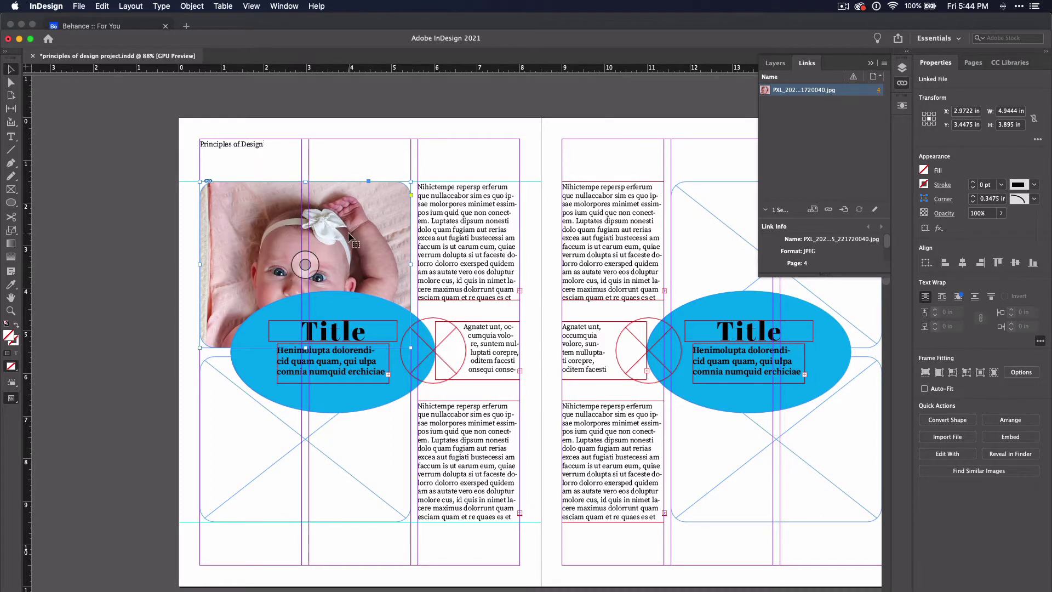
- Place PXL_20210115_221618418.jpg from Downloads in page 4's lower rounded frame
{"action": "left_click", "coordinate": [426, 572]}
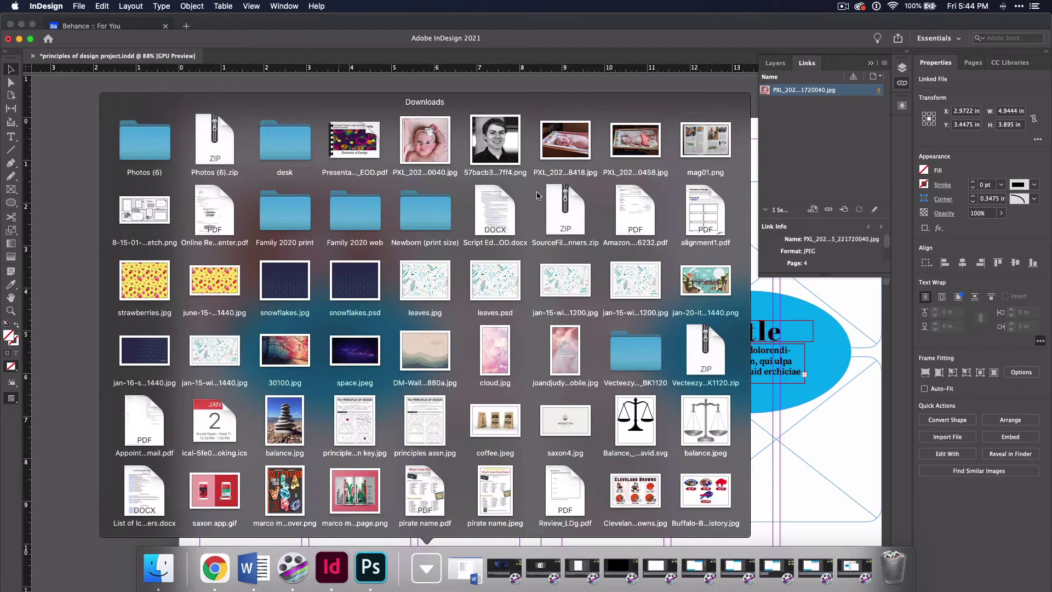
{"action": "left_click_drag", "start_coordinate": [559, 150], "coordinate": [350, 445]}
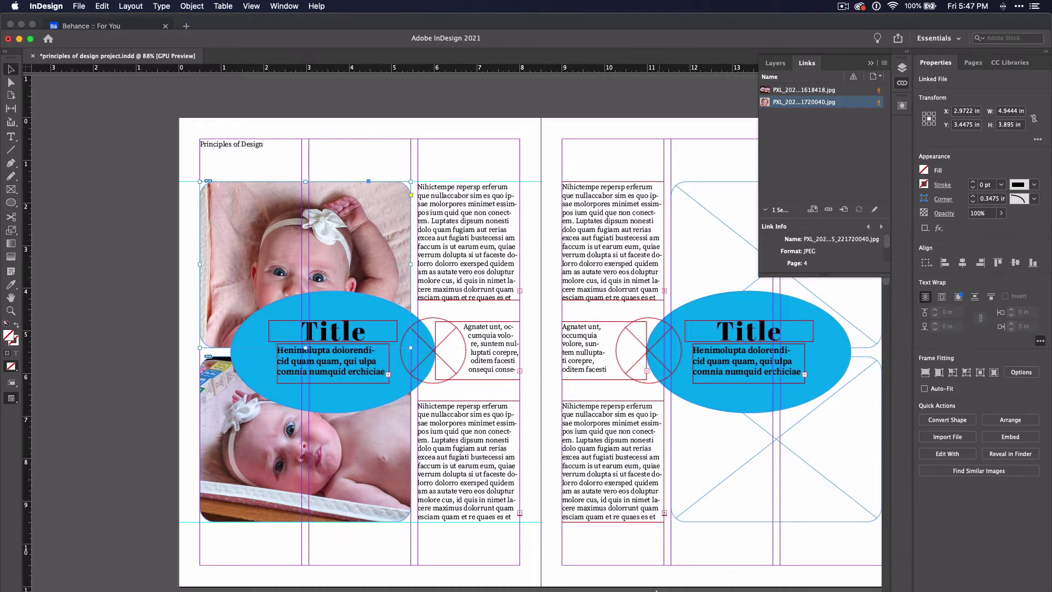
- Move PXL_20210115_221720040.jpg from Downloads to the Trash to break its link
{"action": "mouse_move", "coordinate": [655, 590]}
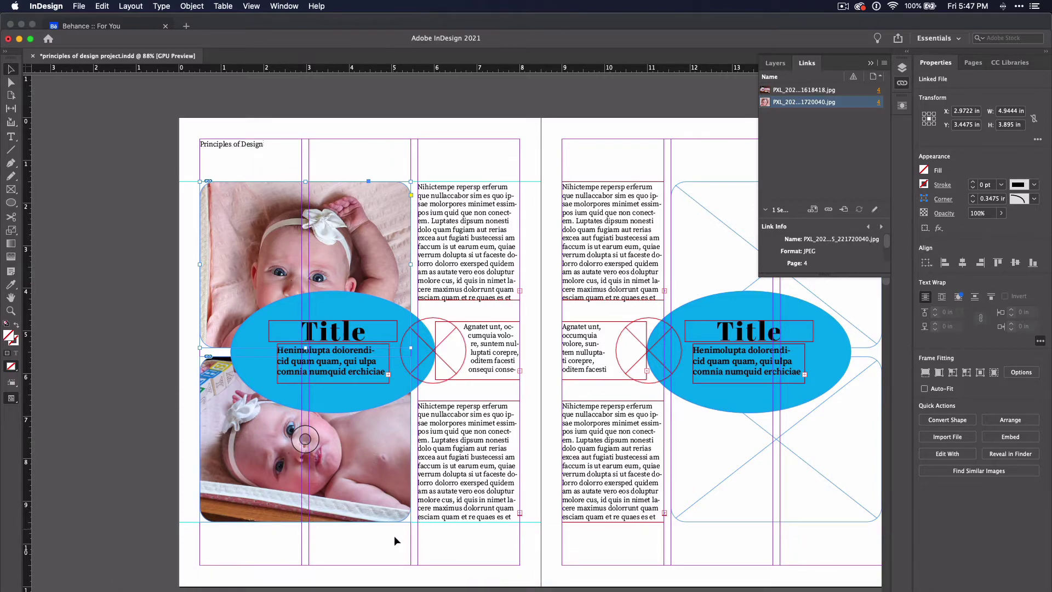
{"action": "mouse_move", "coordinate": [425, 590]}
{"action": "left_click", "coordinate": [426, 567]}
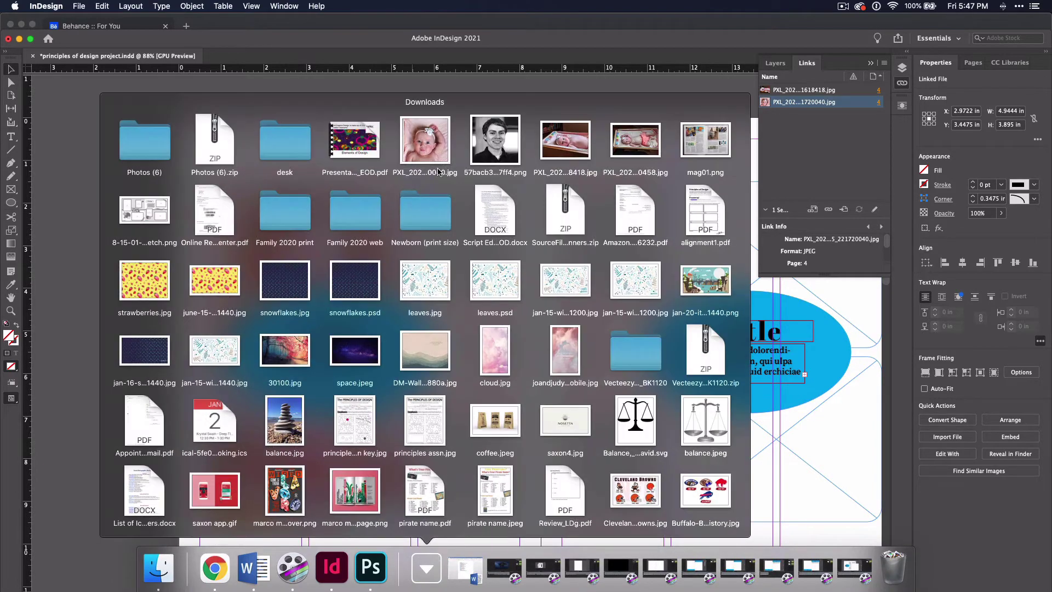
{"action": "left_click_drag", "start_coordinate": [432, 147], "coordinate": [897, 570]}
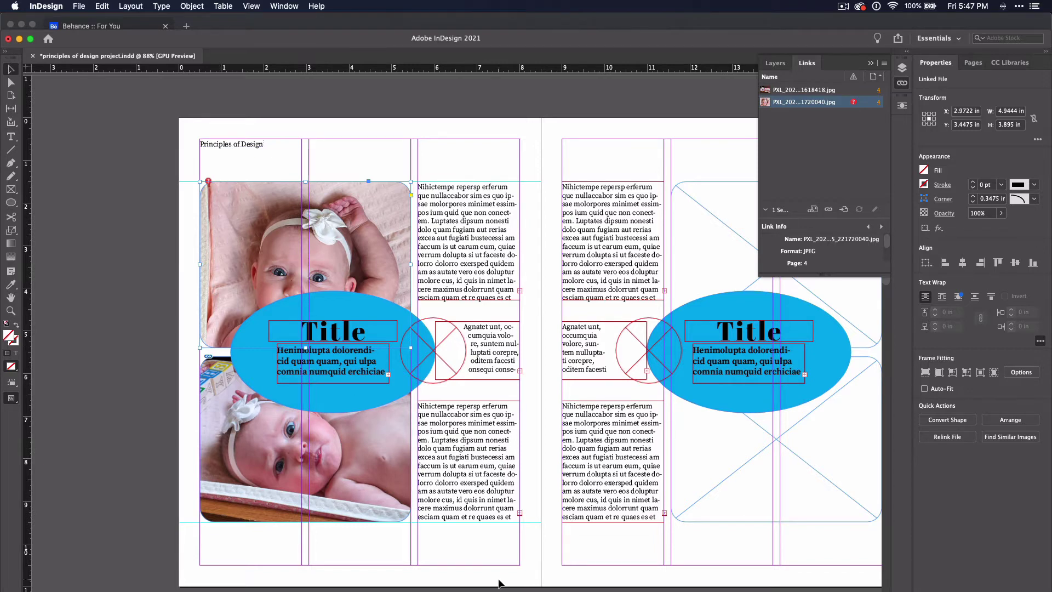
- Restore PXL_20210115_221720040.jpg from the Trash to Downloads and return to the InDesign layout
{"action": "mouse_move", "coordinate": [665, 591]}
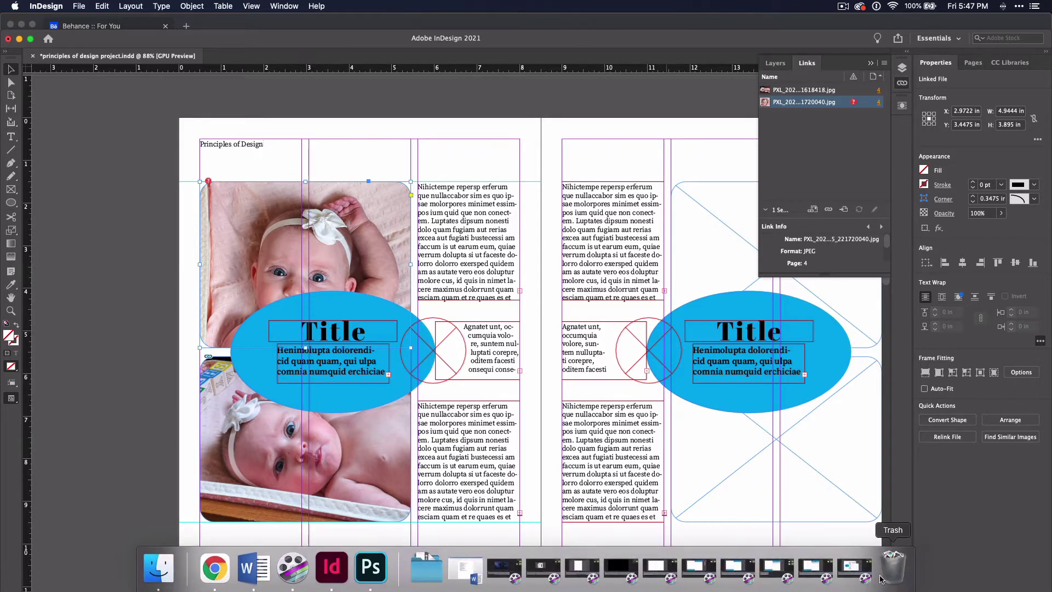
{"action": "left_click", "coordinate": [893, 570]}
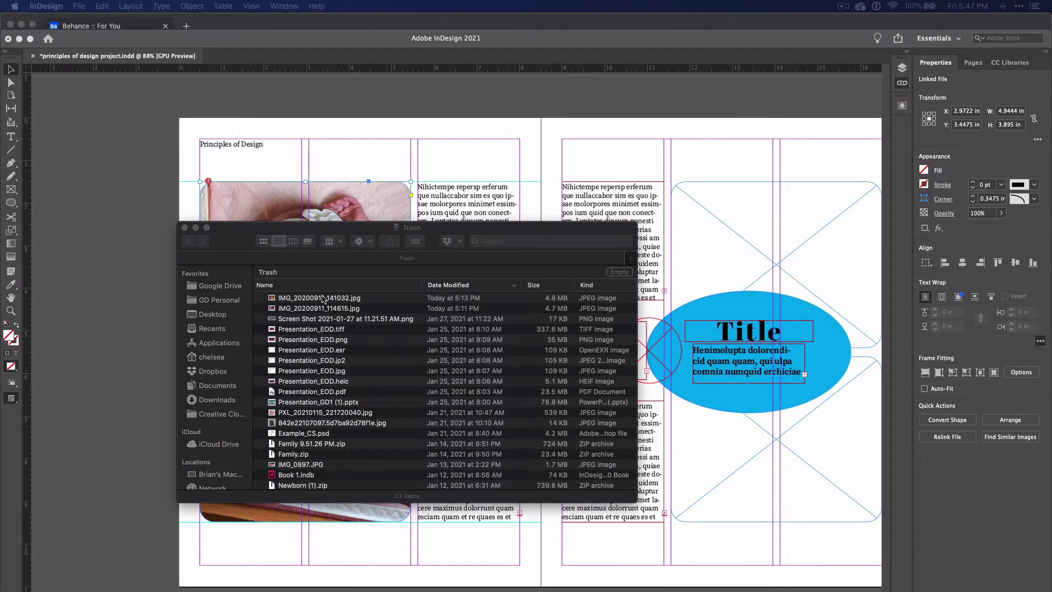
{"action": "left_click_drag", "start_coordinate": [307, 413], "coordinate": [426, 568]}
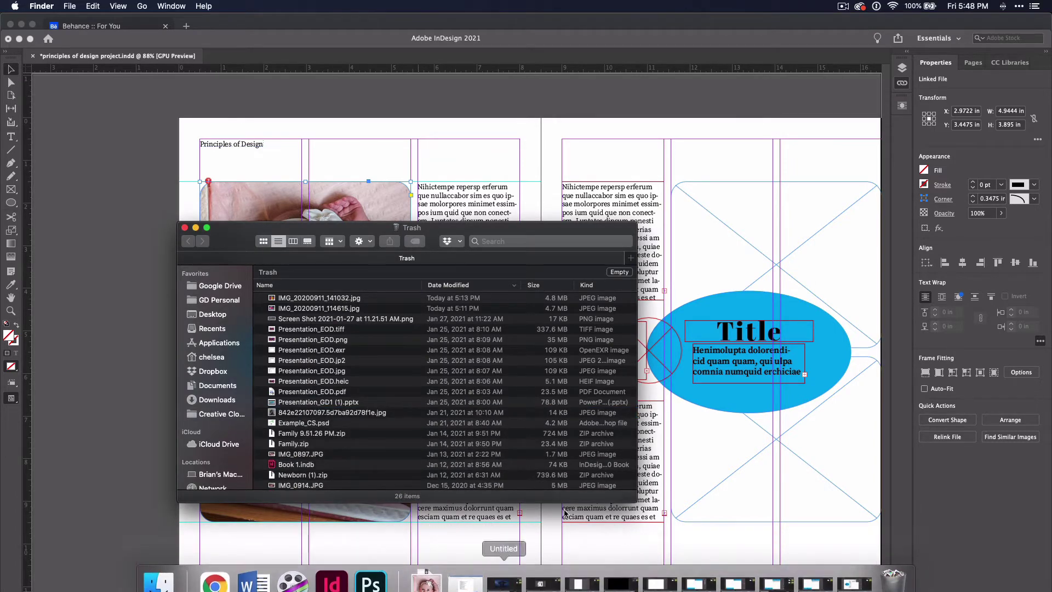
{"action": "left_click", "coordinate": [679, 472]}
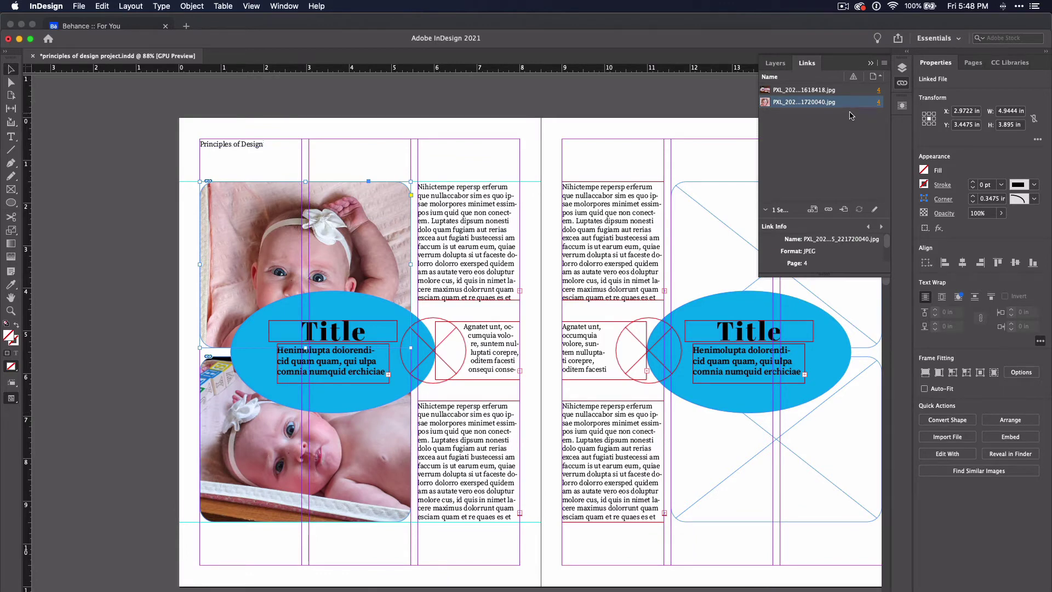
- Switch to Photoshop, crop PXL_20210115_221618418.jpg around the baby to about 3062 by 2281 px, and save the image
{"action": "key", "text": "super+Tab"}
{"action": "key", "text": "super+Tab"}
{"action": "key", "text": "super+Tab"}
{"action": "key", "text": "super+Tab"}
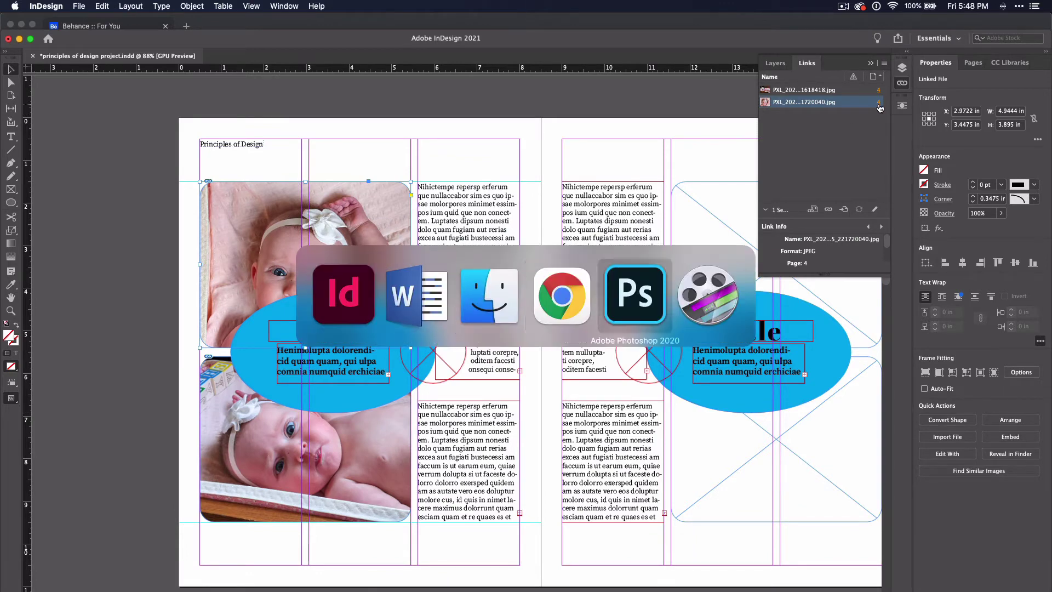
{"action": "left_click", "coordinate": [283, 392]}
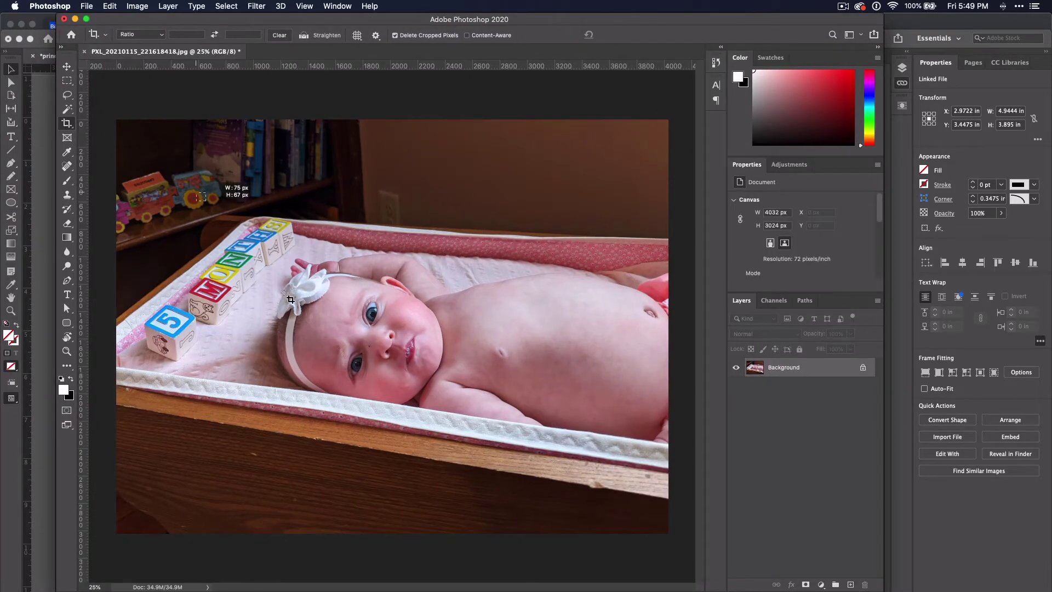
{"action": "left_click_drag", "start_coordinate": [291, 299], "coordinate": [616, 502]}
{"action": "left_click_drag", "start_coordinate": [553, 330], "coordinate": [543, 332]}
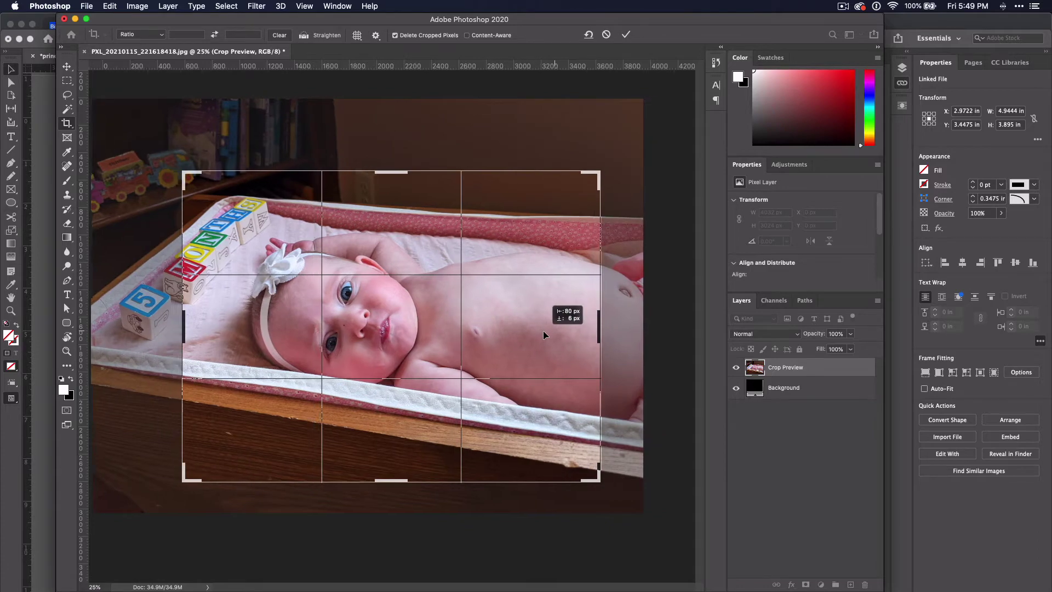
{"action": "key", "text": "Return"}
{"action": "key", "text": "super+s"}
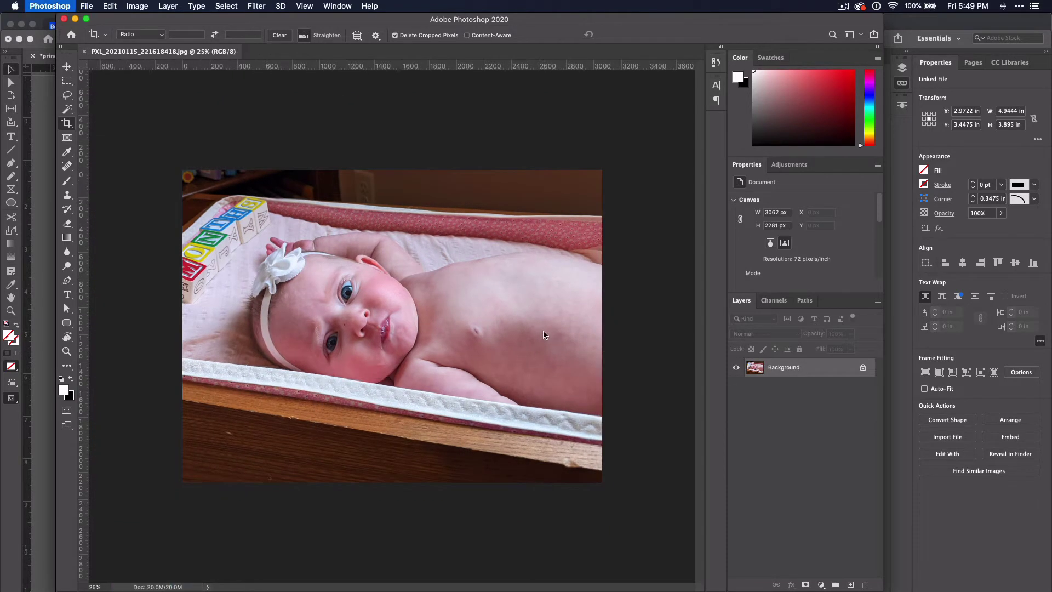
- Switch back to InDesign, select the modified link PXL_20210115_221618418.jpg and go to its image in the layout
{"action": "key", "text": "super+Tab"}
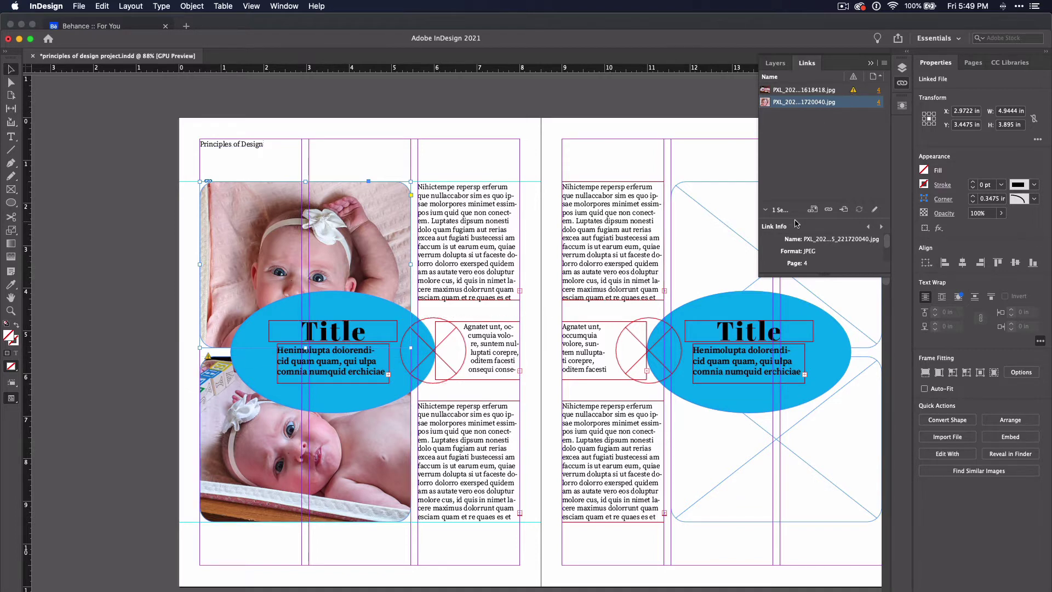
{"action": "key", "text": "Up"}
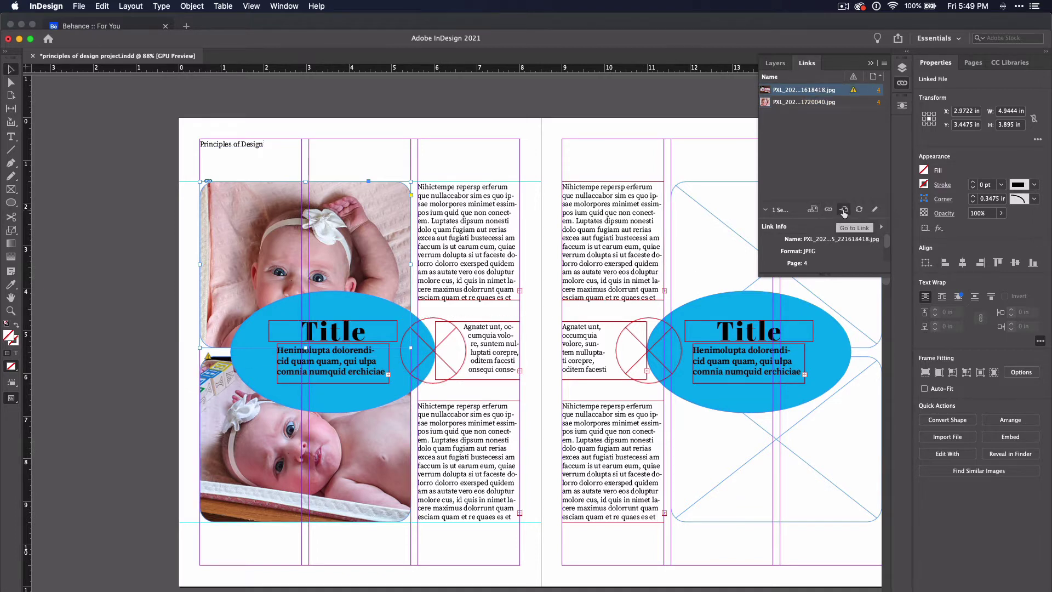
{"action": "left_click", "coordinate": [844, 210]}
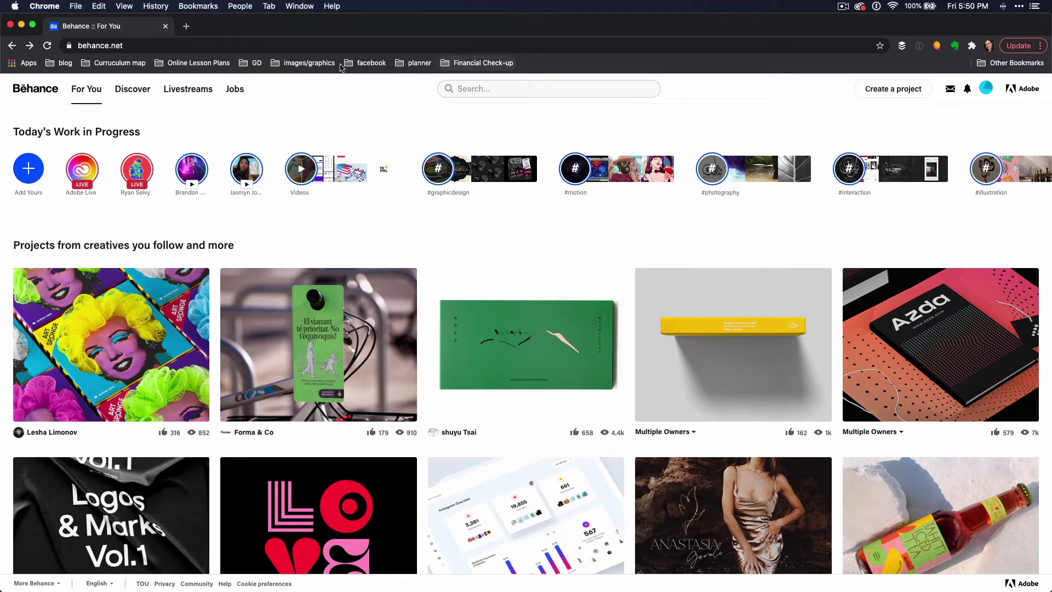
- Open the Monroe Art Sponge project from the Graphic Design gallery in Behance's Discover section
{"action": "left_click", "coordinate": [133, 89]}
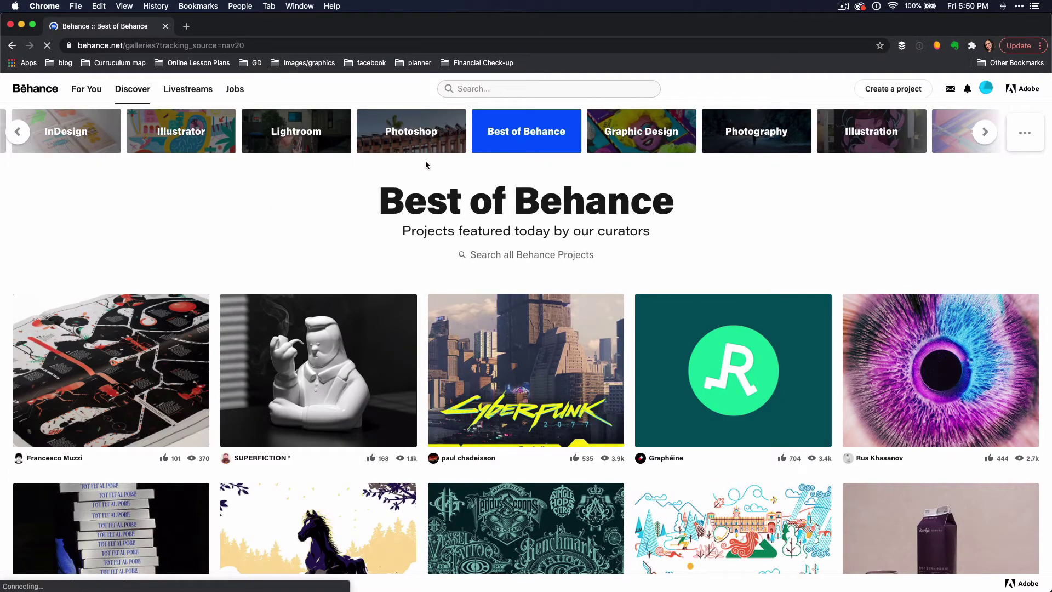
{"action": "left_click", "coordinate": [636, 146]}
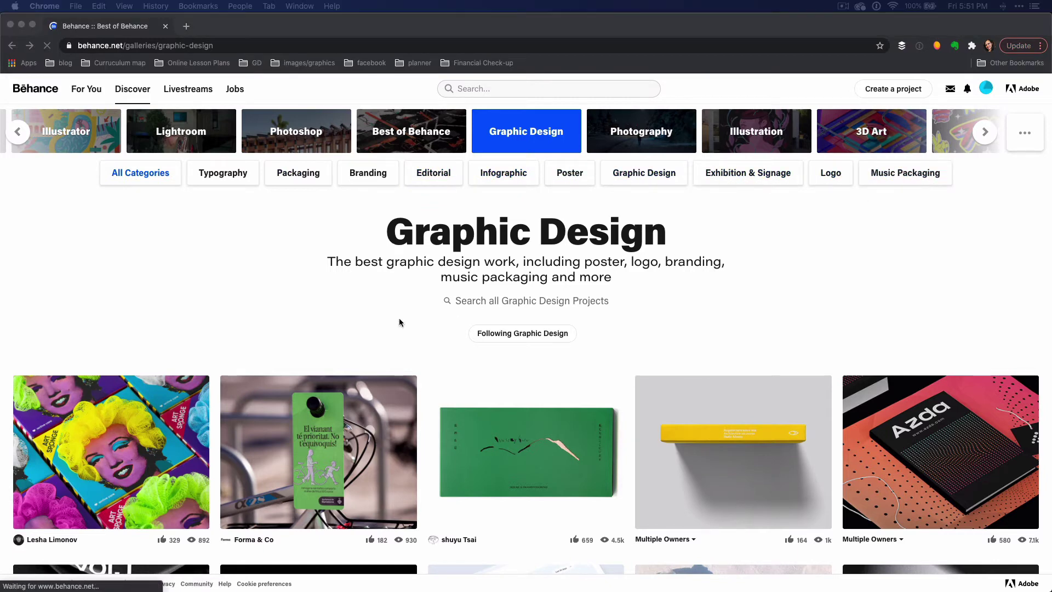
{"action": "left_click", "coordinate": [185, 432]}
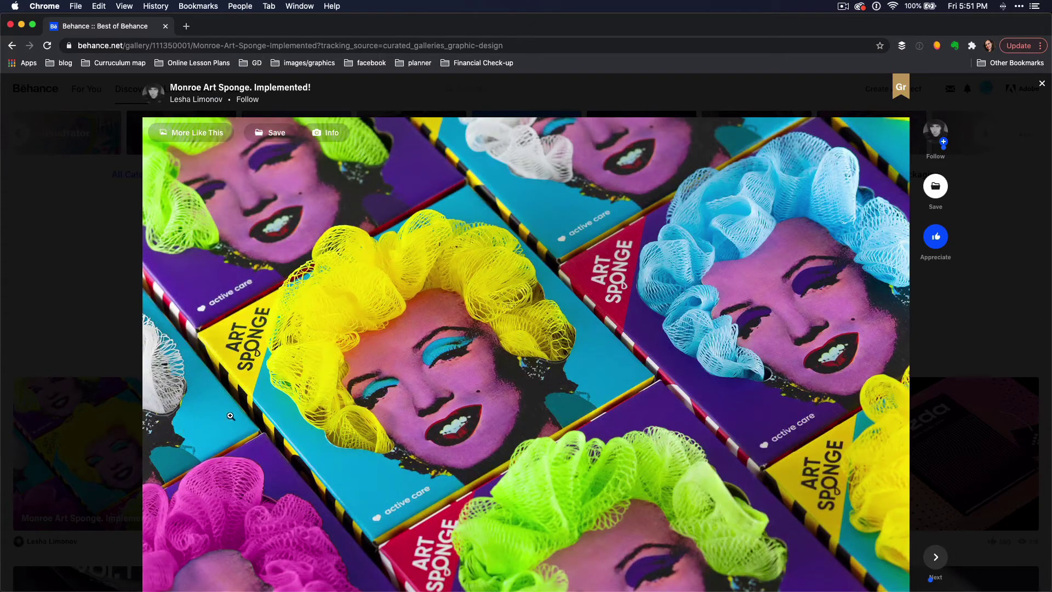
- Check the context options on the Monroe Art Sponge artwork, and examine the project down to its tags and rights notice
{"action": "right_click", "coordinate": [516, 377]}
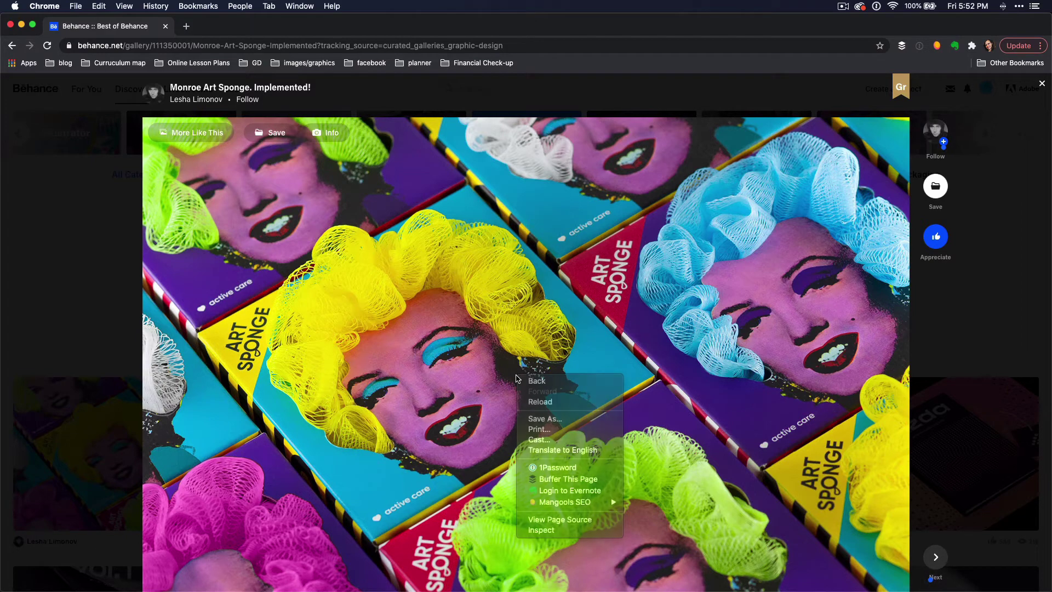
{"action": "left_click", "coordinate": [516, 378]}
{"action": "scroll", "coordinate": [516, 378], "scroll_direction": "down", "scroll_amount": 15}
{"action": "scroll", "coordinate": [515, 377], "scroll_direction": "down", "scroll_amount": 20}
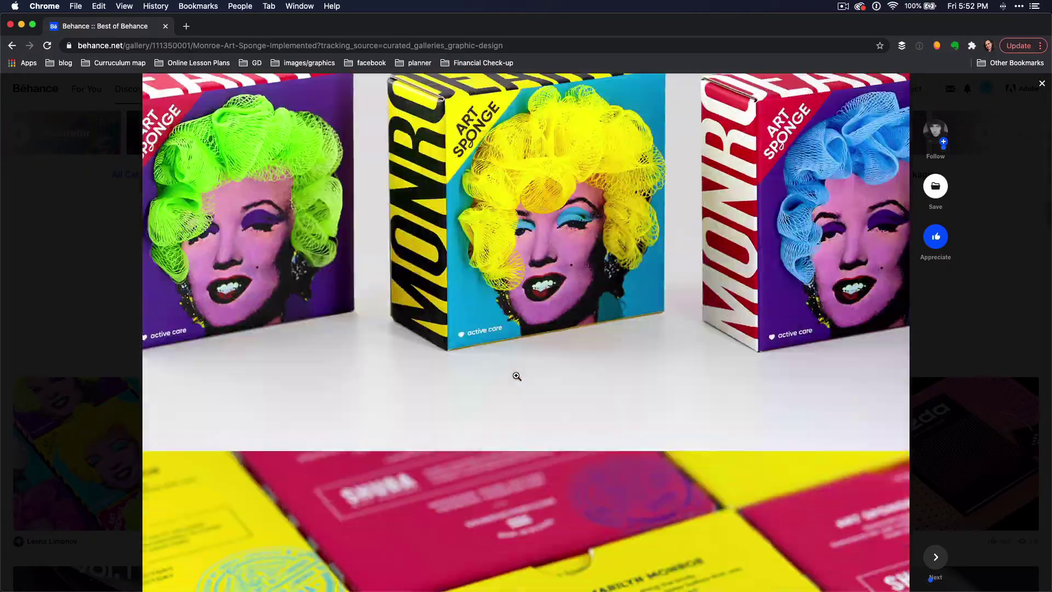
{"action": "scroll", "coordinate": [516, 376], "scroll_direction": "down", "scroll_amount": 20}
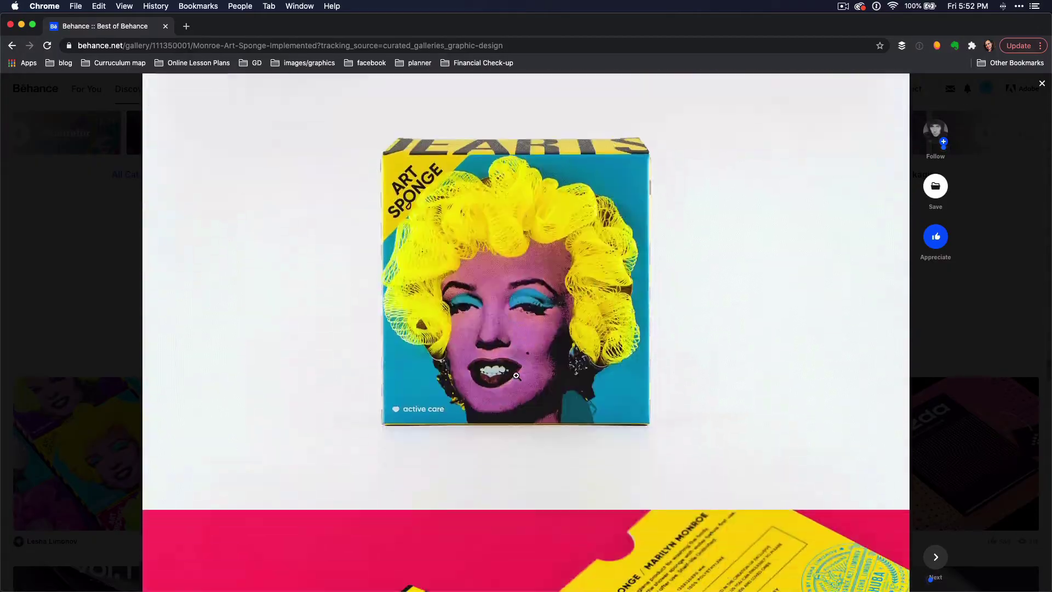
{"action": "scroll", "coordinate": [516, 377], "scroll_direction": "down", "scroll_amount": 20}
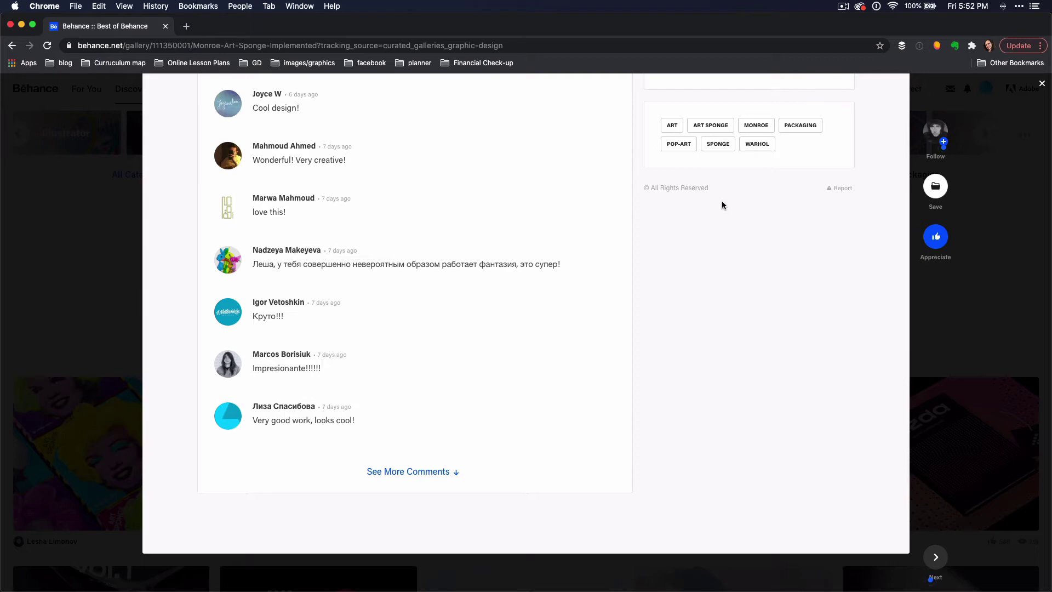
- Close the Monroe Art Sponge project and open the New York Magazine rebranding concept / 2019 project from the Graphic Design gallery
{"action": "left_click", "coordinate": [965, 348]}
{"action": "scroll", "coordinate": [966, 350], "scroll_direction": "down", "scroll_amount": 8}
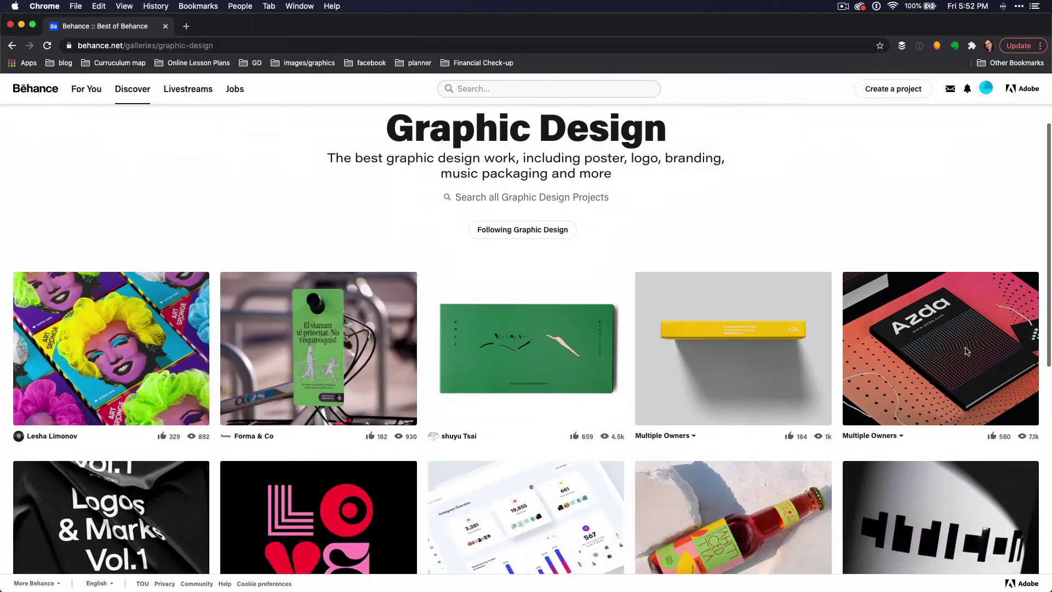
{"action": "scroll", "coordinate": [966, 352], "scroll_direction": "down", "scroll_amount": 10}
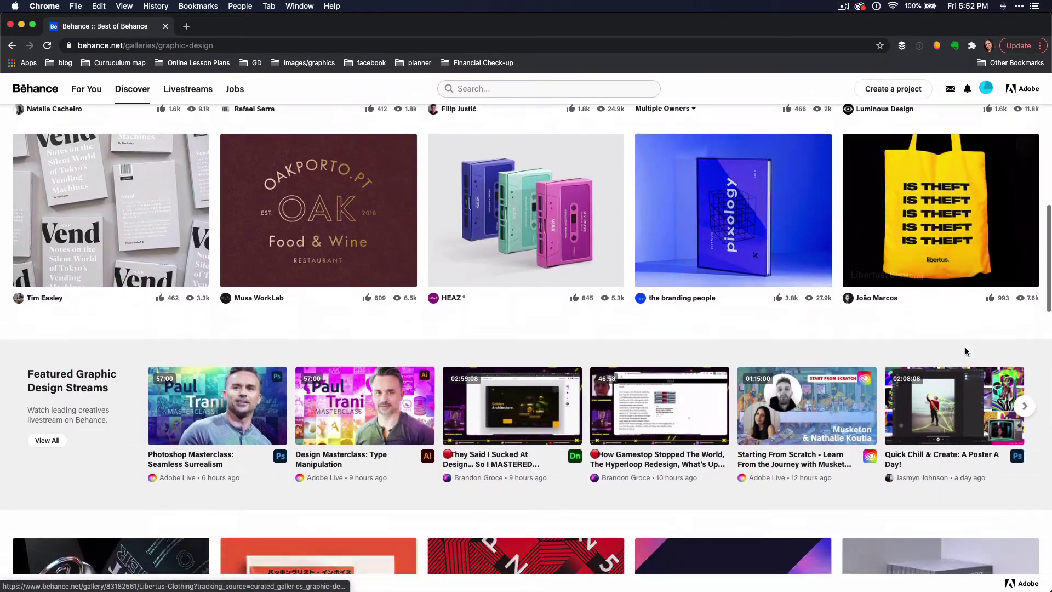
{"action": "scroll", "coordinate": [967, 353], "scroll_direction": "down", "scroll_amount": 15}
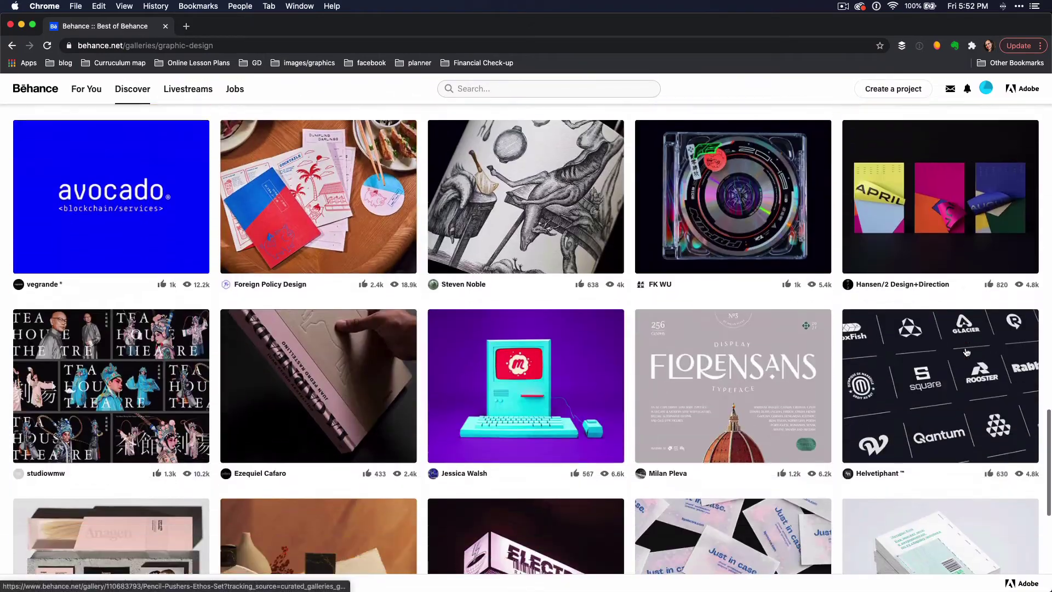
{"action": "scroll", "coordinate": [966, 350], "scroll_direction": "down", "scroll_amount": 8}
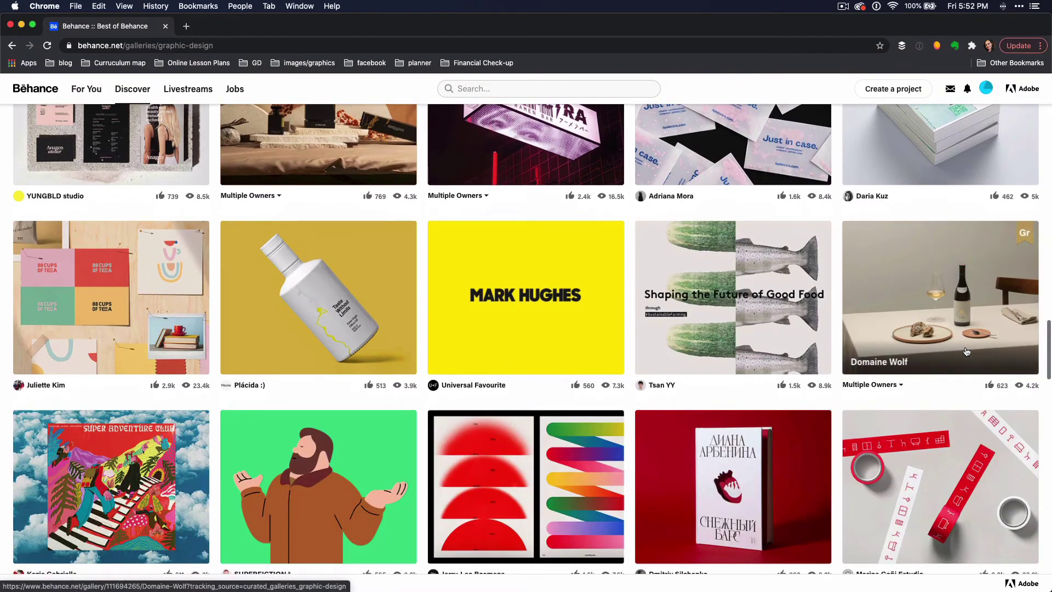
{"action": "scroll", "coordinate": [966, 352], "scroll_direction": "down", "scroll_amount": 8}
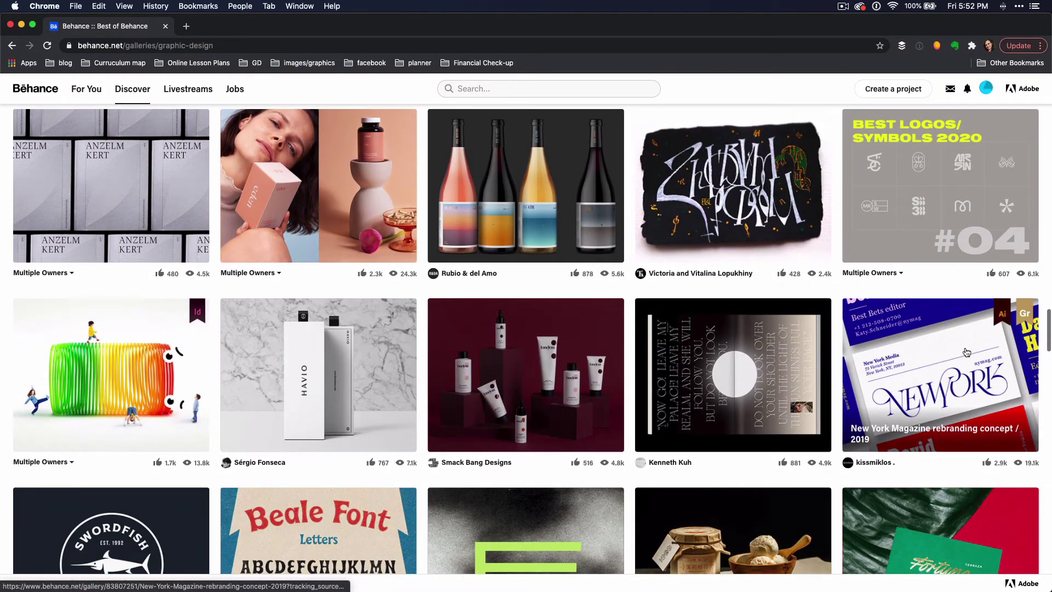
{"action": "left_click", "coordinate": [967, 352]}
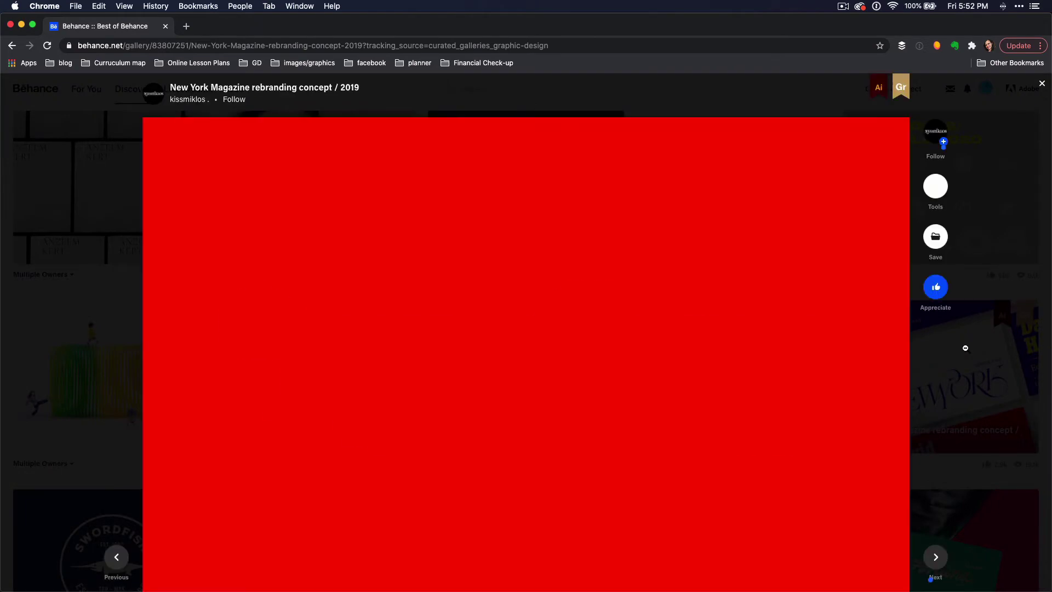
- Check the context options on the New York business card image, and examine the project down to its copyright info
{"action": "scroll", "coordinate": [962, 347], "scroll_direction": "down", "scroll_amount": 15}
{"action": "scroll", "coordinate": [639, 403], "scroll_direction": "down", "scroll_amount": 2}
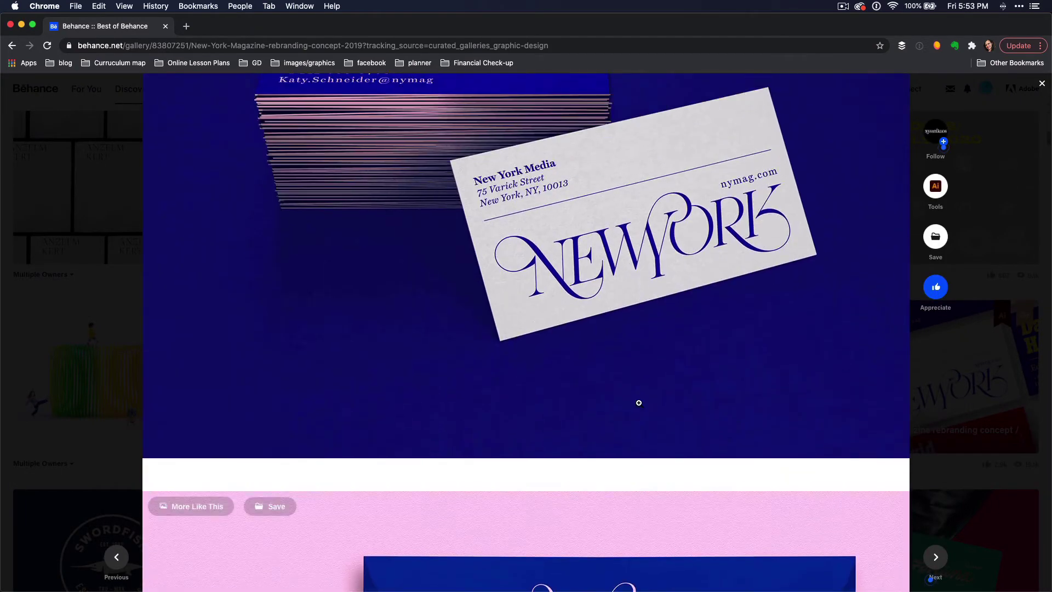
{"action": "scroll", "coordinate": [638, 402], "scroll_direction": "up", "scroll_amount": 3}
{"action": "right_click", "coordinate": [639, 403]}
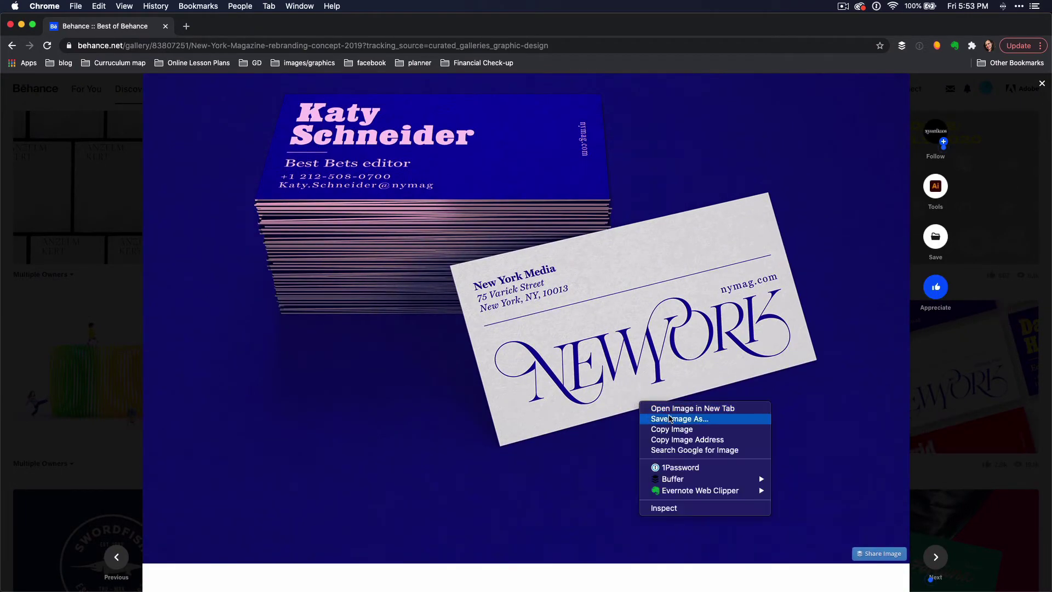
{"action": "left_click", "coordinate": [612, 436]}
{"action": "scroll", "coordinate": [612, 437], "scroll_direction": "down", "scroll_amount": 15}
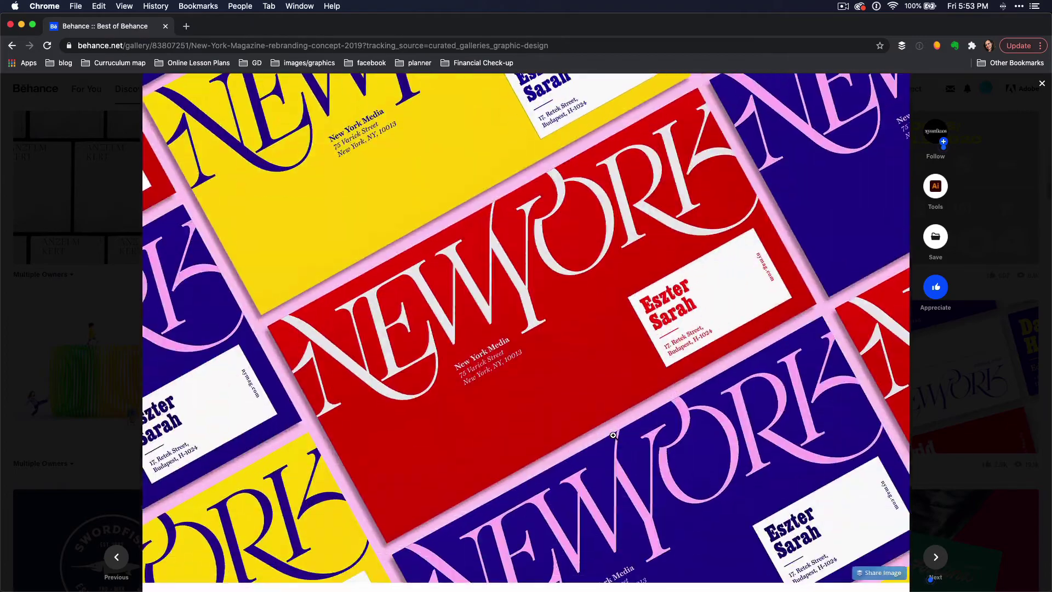
{"action": "scroll", "coordinate": [613, 435], "scroll_direction": "down", "scroll_amount": 20}
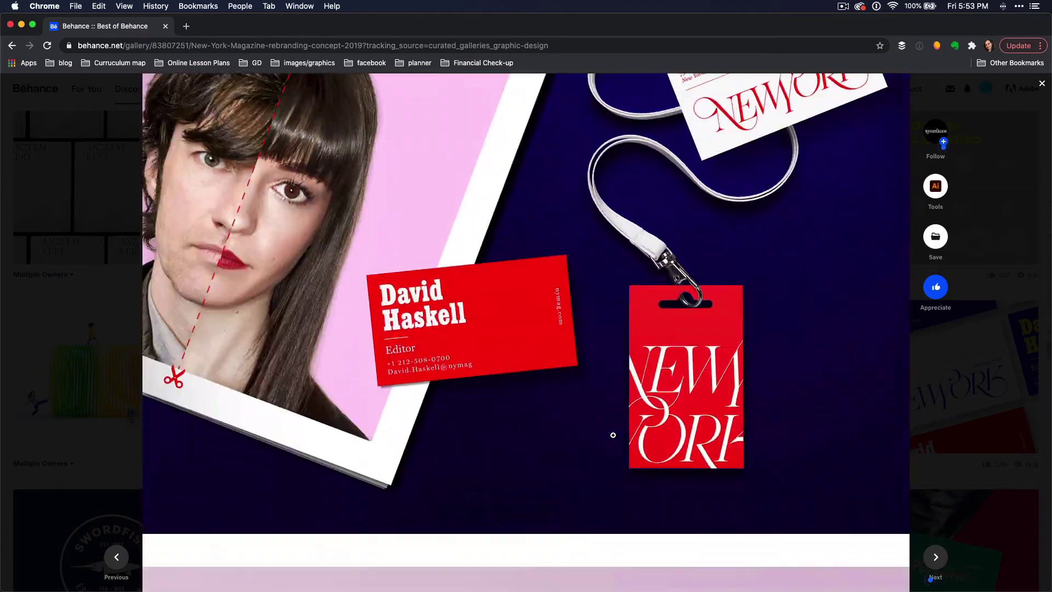
{"action": "scroll", "coordinate": [613, 435], "scroll_direction": "down", "scroll_amount": 20}
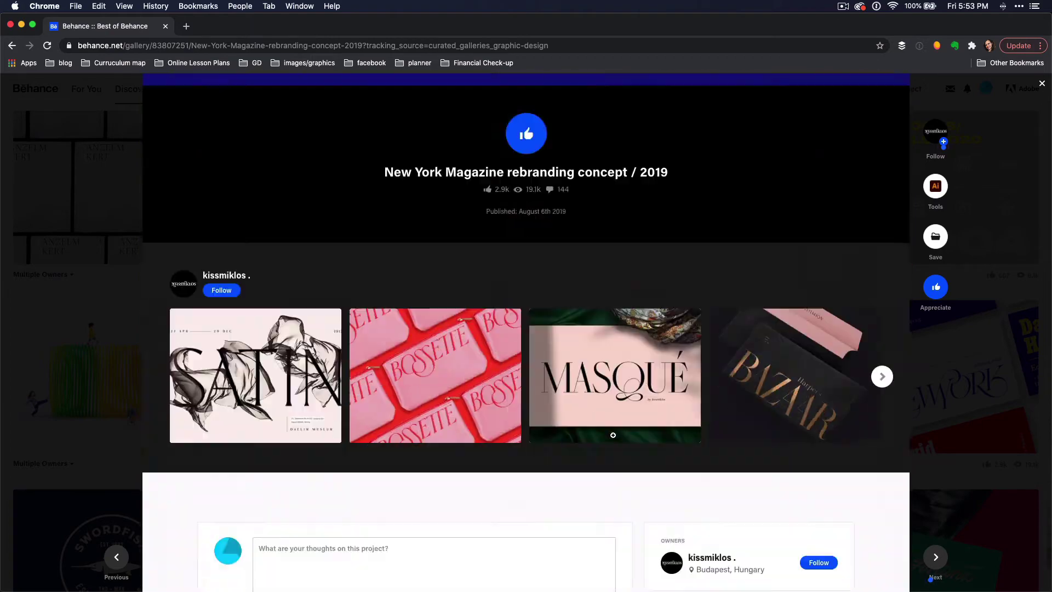
{"action": "scroll", "coordinate": [613, 435], "scroll_direction": "down", "scroll_amount": 10}
{"action": "mouse_move", "coordinate": [653, 263]}
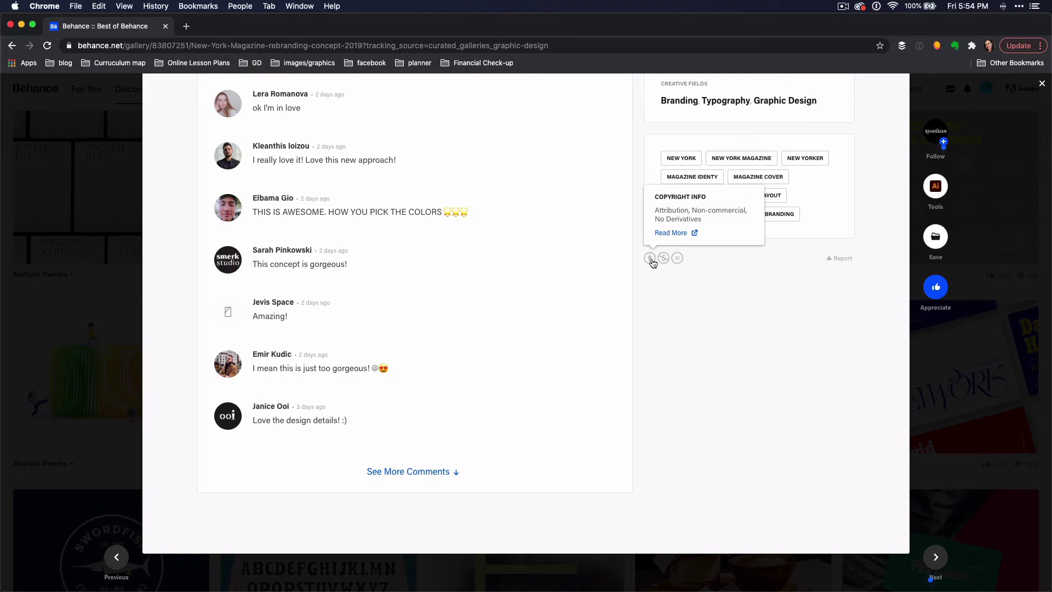
- Save the New York business card grid image to Downloads as a JPEG named kissmiklos 1_proximity
{"action": "scroll", "coordinate": [653, 263], "scroll_direction": "up", "scroll_amount": 20}
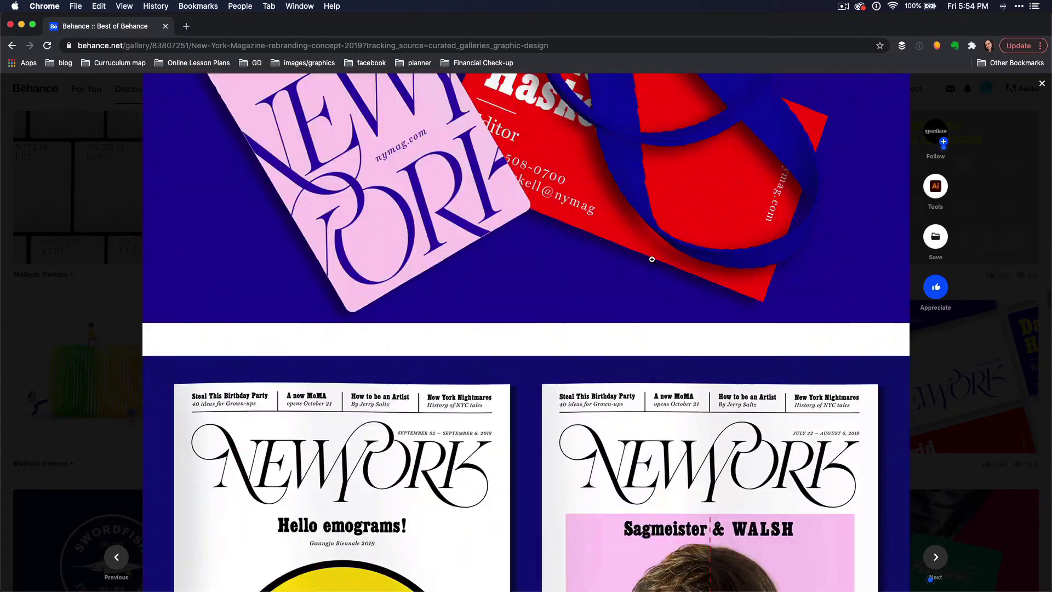
{"action": "scroll", "coordinate": [652, 260], "scroll_direction": "up", "scroll_amount": 5}
{"action": "right_click", "coordinate": [652, 261]}
{"action": "left_click", "coordinate": [674, 273]}
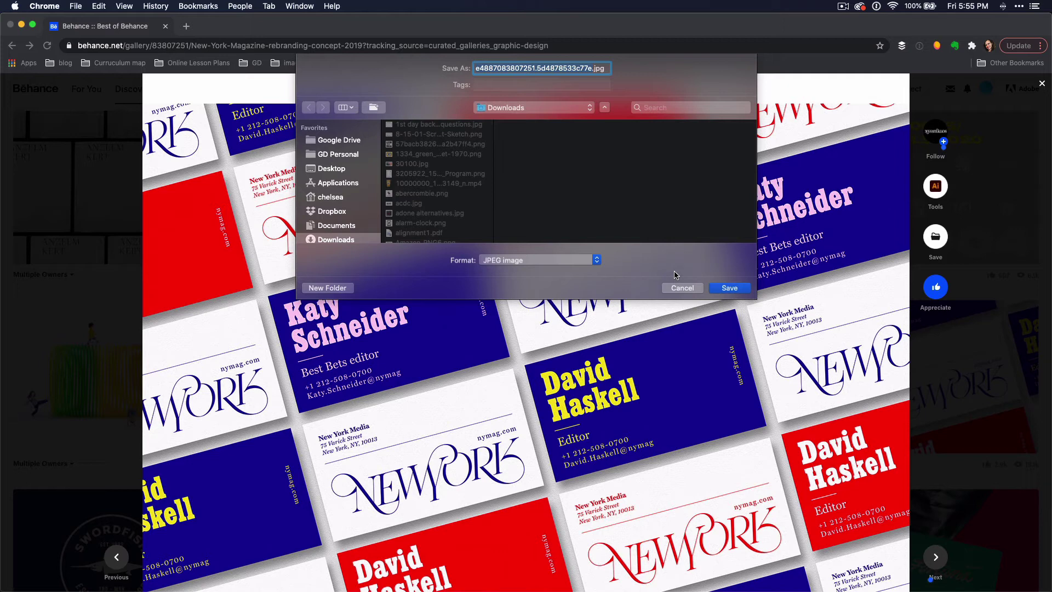
{"action": "type", "text": "kissmiklos"}
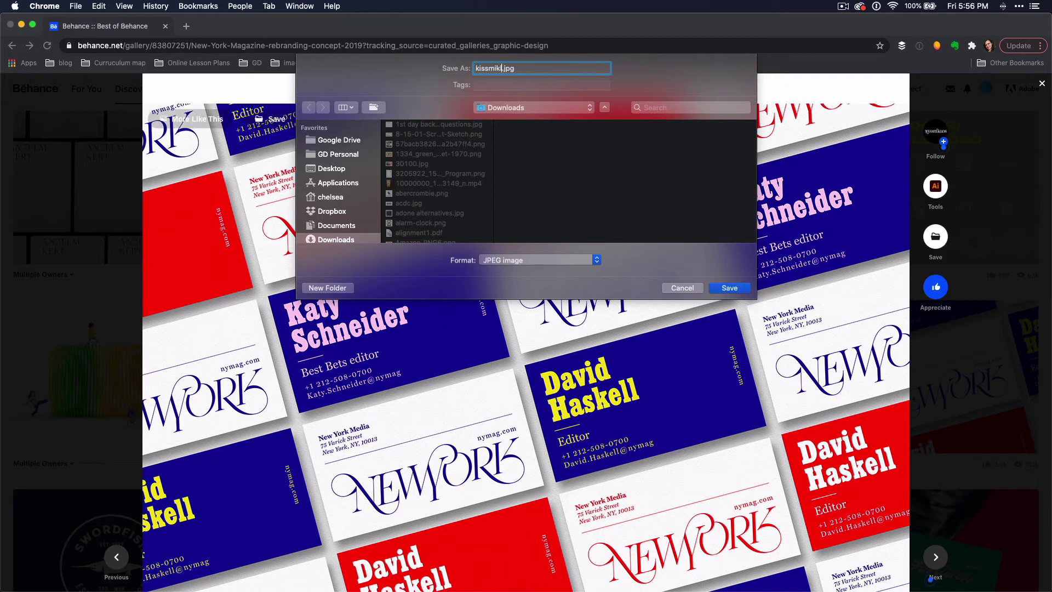
{"action": "type", "text": " 1_proximity"}
{"action": "key", "text": "Return"}
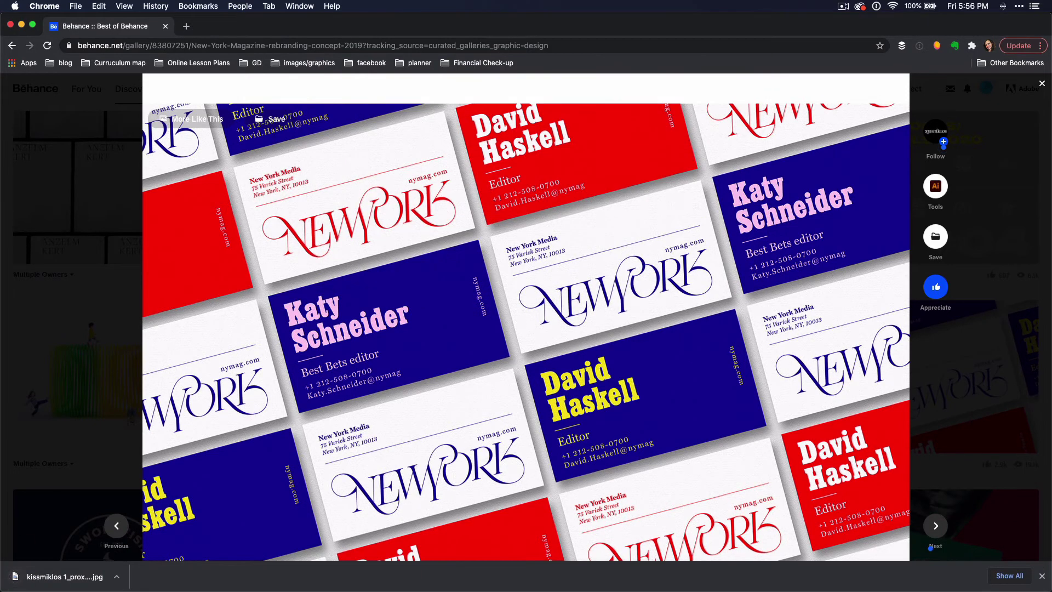
- Copy the New York Magazine project's web address and switch to InDesign
{"action": "left_click", "coordinate": [600, 46]}
{"action": "key", "text": "super+c"}
{"action": "key", "text": "super+Tab"}
{"action": "key", "text": "super+Tab"}
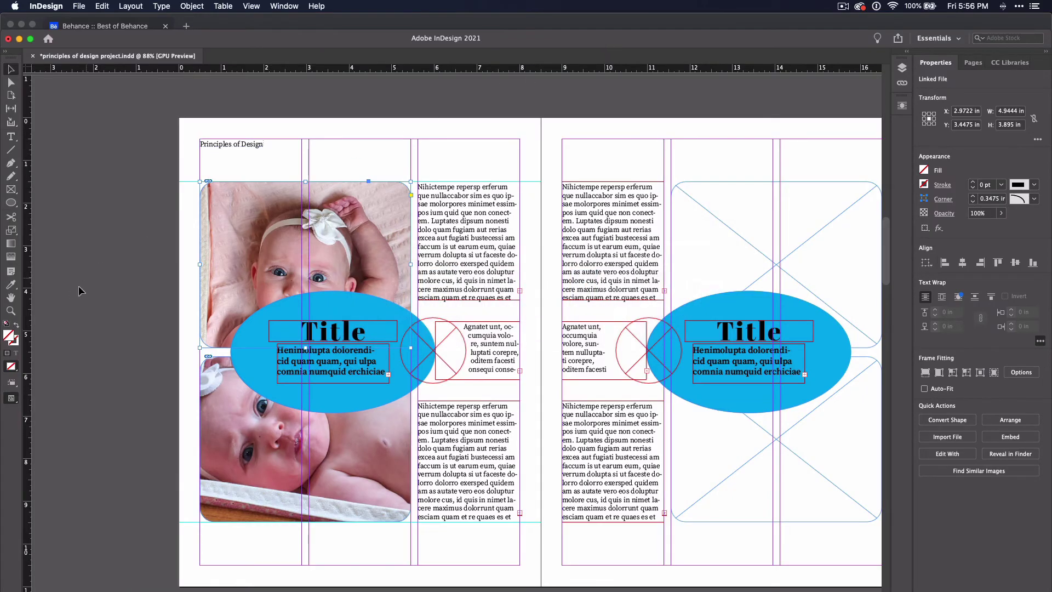
- Paste the web address as a text frame on the pasteboard beside the left page, and shorten the frame to about 1.37 in high
{"action": "scroll", "coordinate": [70, 294], "scroll_direction": "left", "scroll_amount": 5}
{"action": "scroll", "coordinate": [70, 293], "scroll_direction": "left", "scroll_amount": 1}
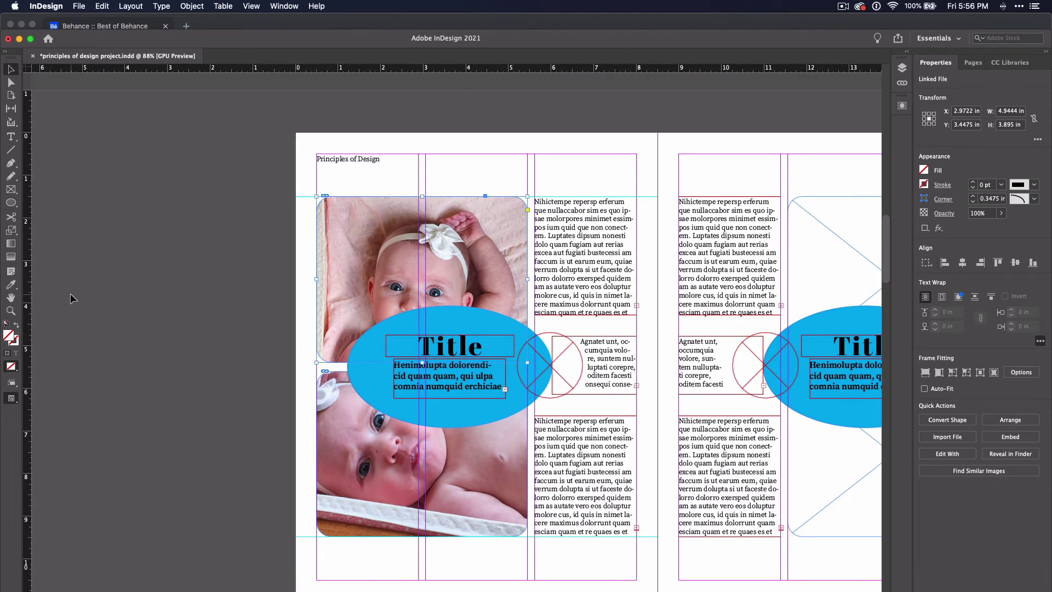
{"action": "left_click", "coordinate": [64, 205]}
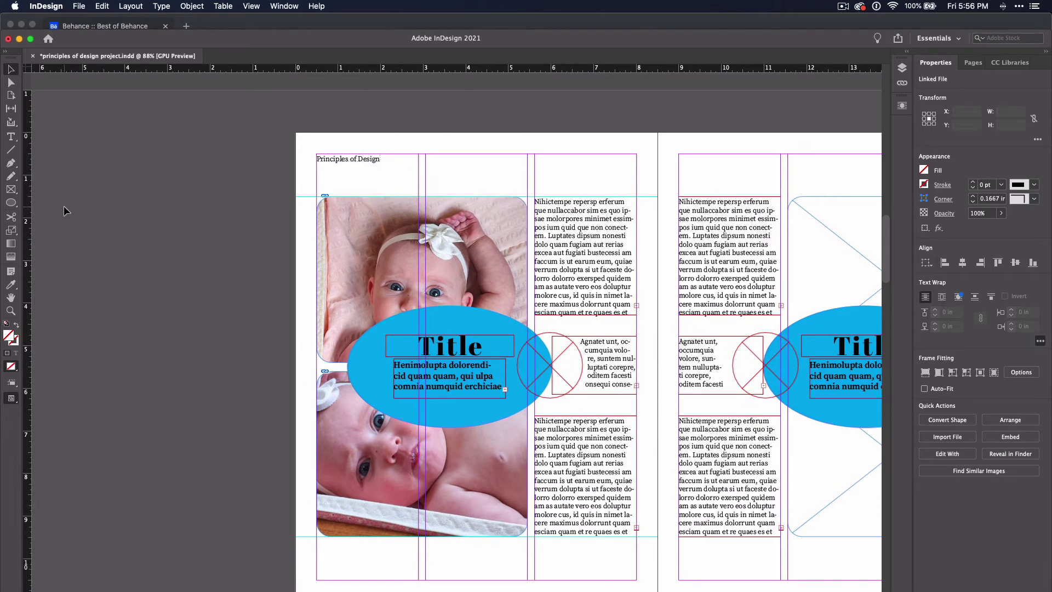
{"action": "key", "text": "super+v"}
{"action": "left_click_drag", "start_coordinate": [434, 279], "coordinate": [120, 178]}
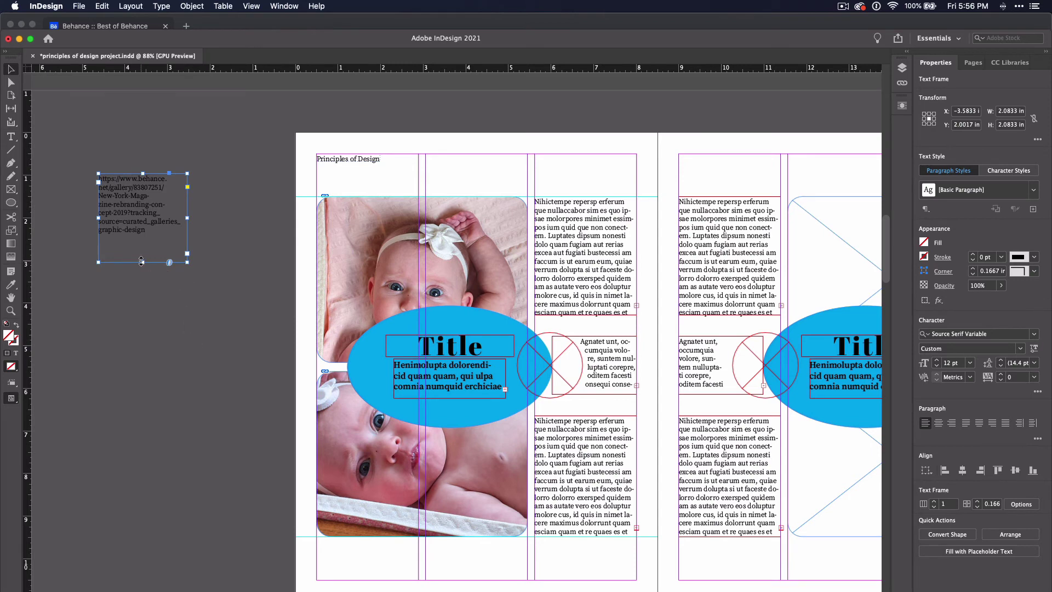
{"action": "left_click_drag", "start_coordinate": [142, 260], "coordinate": [141, 231]}
- Switch to Finder and create a folder named Links PoD inside the 1. Principles of Design folder
{"action": "key", "text": "super+Tab"}
{"action": "key", "text": "super+Tab"}
{"action": "key", "text": "super+Tab"}
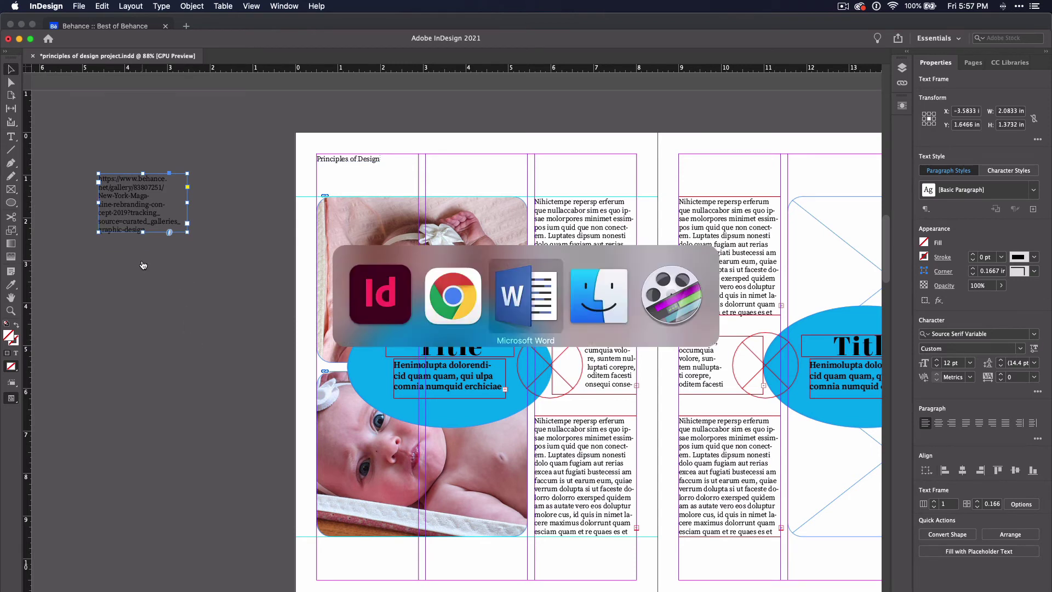
{"action": "left_click", "coordinate": [458, 525]}
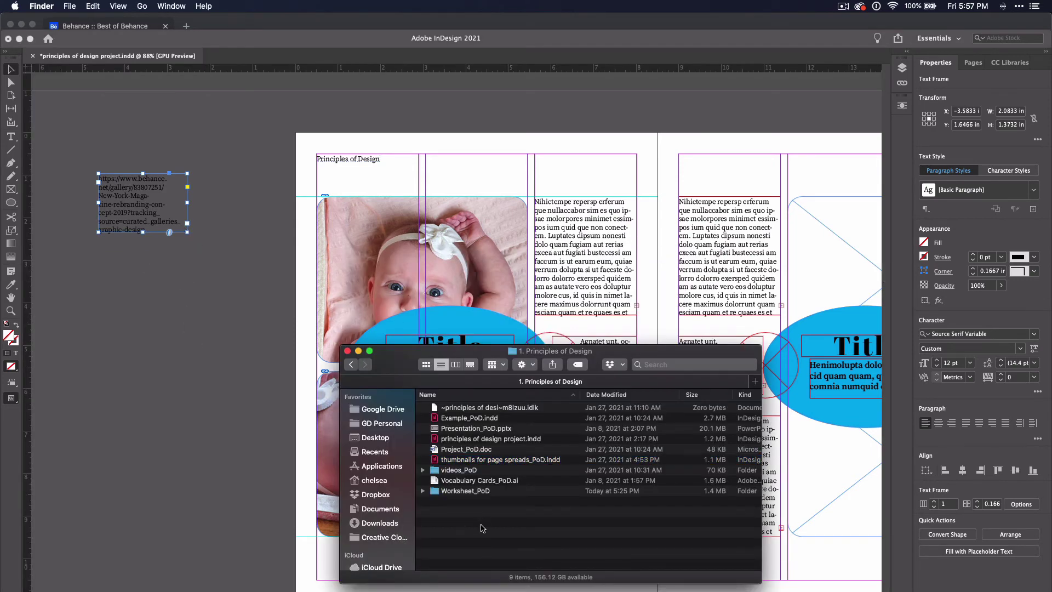
{"action": "right_click", "coordinate": [535, 377]}
{"action": "left_click", "coordinate": [535, 378]}
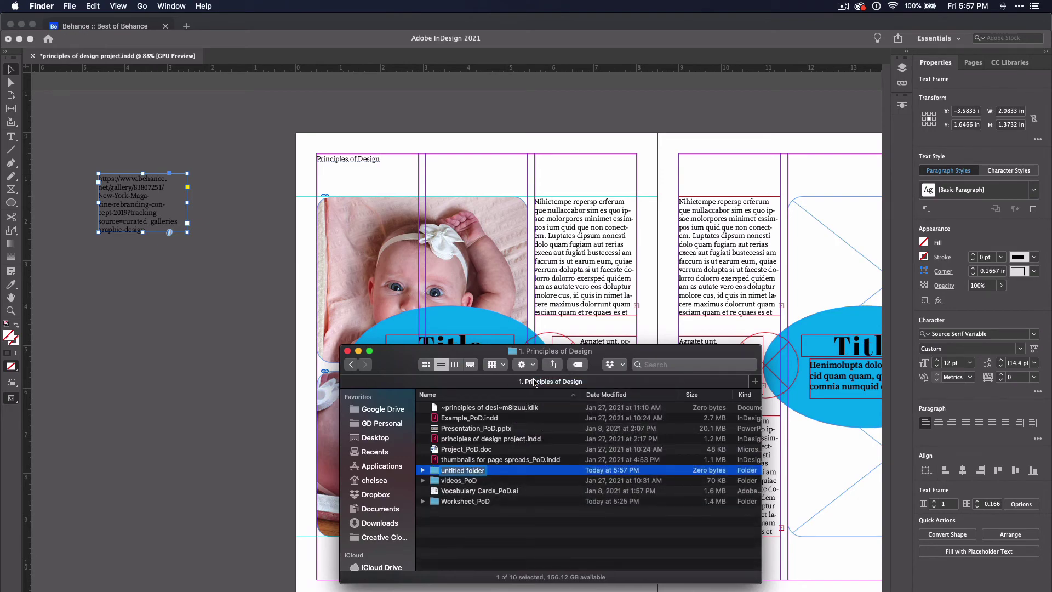
{"action": "type", "text": "Link"}
{"action": "type", "text": "s PoD"}
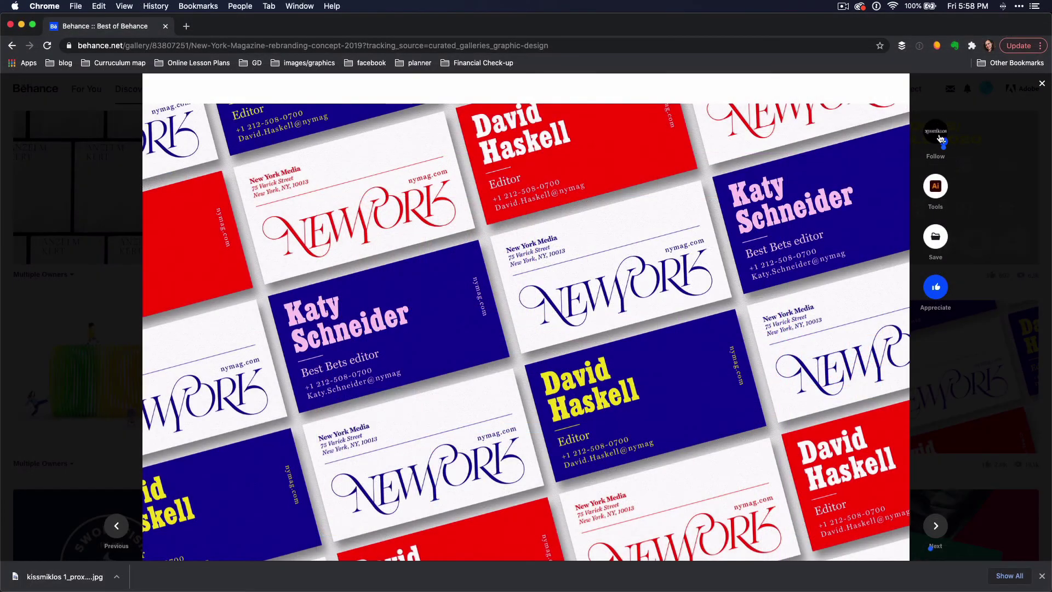
- Switch back to Chrome, follow kissmiklos on Behance and open the designer's profile page
{"action": "mouse_move", "coordinate": [937, 134]}
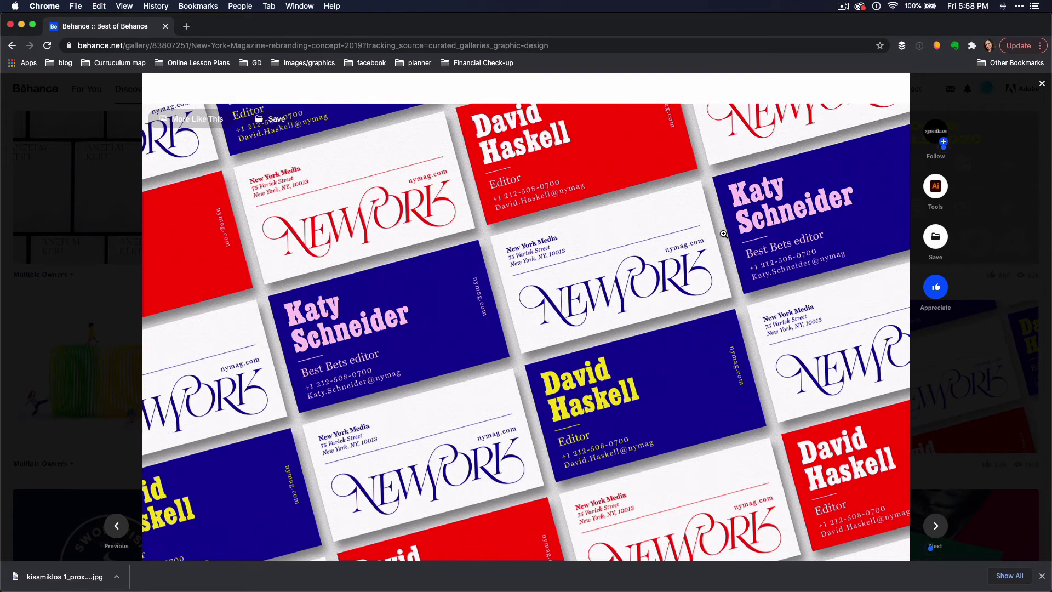
{"action": "left_click", "coordinate": [937, 139]}
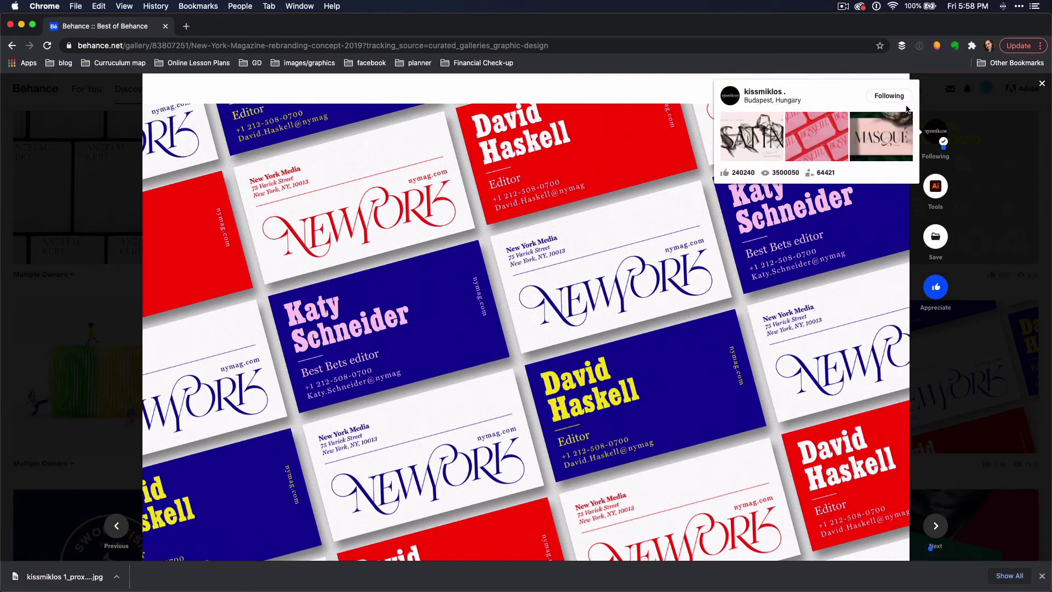
{"action": "left_click", "coordinate": [766, 94]}
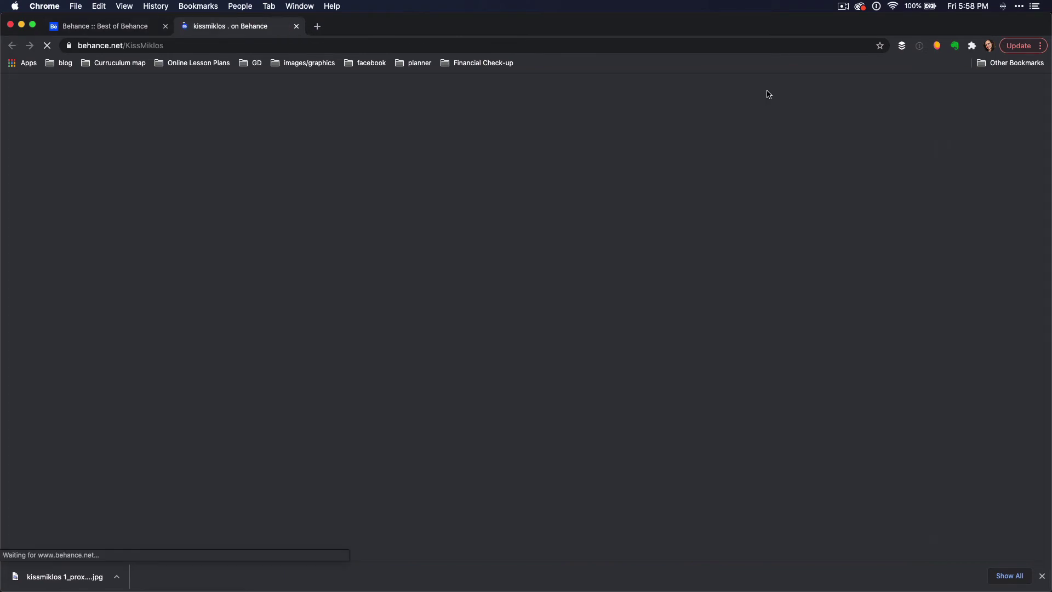
- Open the Roastopus Coffee Roastery / 2018 project from the kissmiklos profile
{"action": "scroll", "coordinate": [696, 416], "scroll_direction": "down", "scroll_amount": 10}
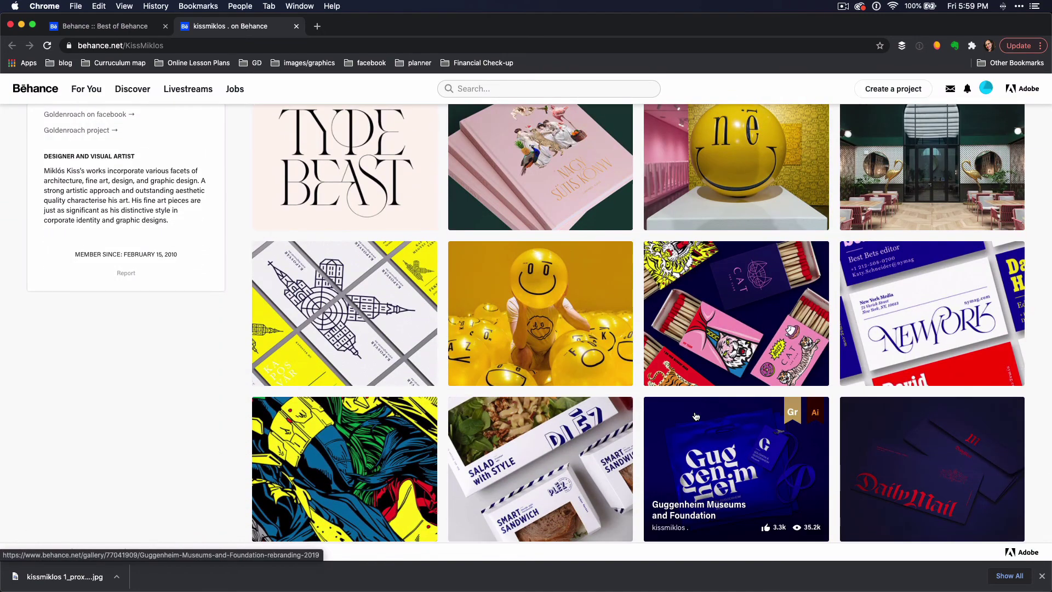
{"action": "scroll", "coordinate": [696, 417], "scroll_direction": "down", "scroll_amount": 5}
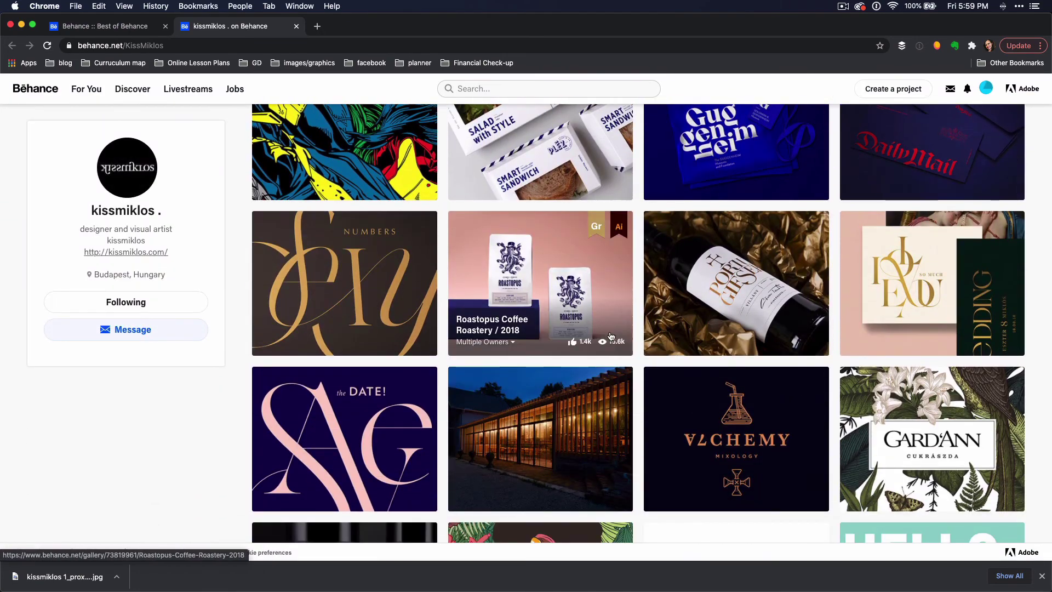
{"action": "left_click", "coordinate": [570, 310]}
{"action": "scroll", "coordinate": [570, 306], "scroll_direction": "down", "scroll_amount": 10}
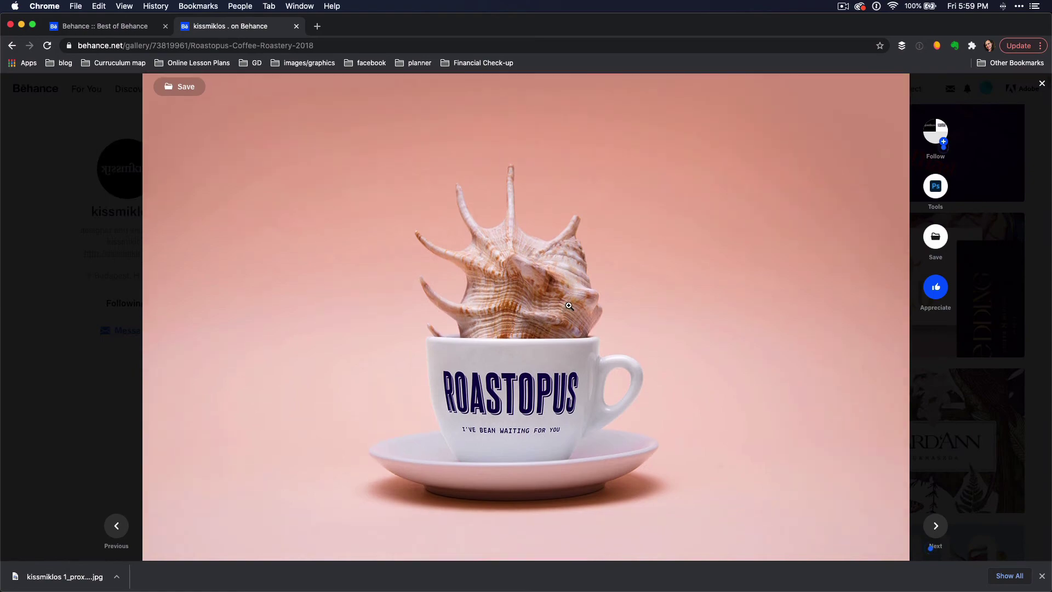
- Save the Black Pearl coffee bag image from the Roastopus project to Downloads as a JPEG named kissmiklos
{"action": "right_click", "coordinate": [568, 302]}
{"action": "left_click", "coordinate": [554, 301]}
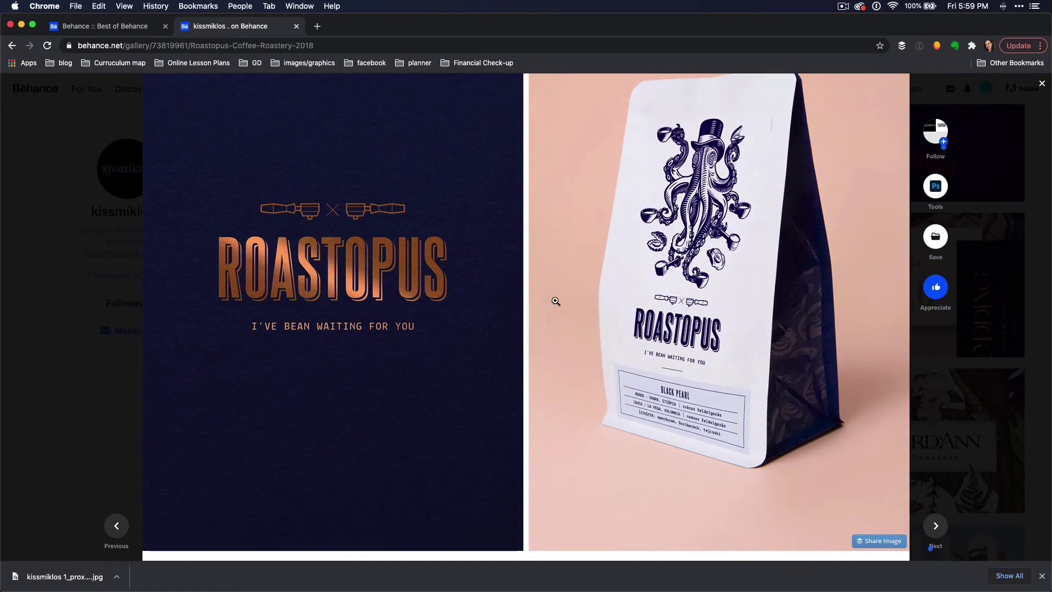
{"action": "scroll", "coordinate": [555, 301], "scroll_direction": "down", "scroll_amount": 5}
{"action": "scroll", "coordinate": [555, 301], "scroll_direction": "down", "scroll_amount": 10}
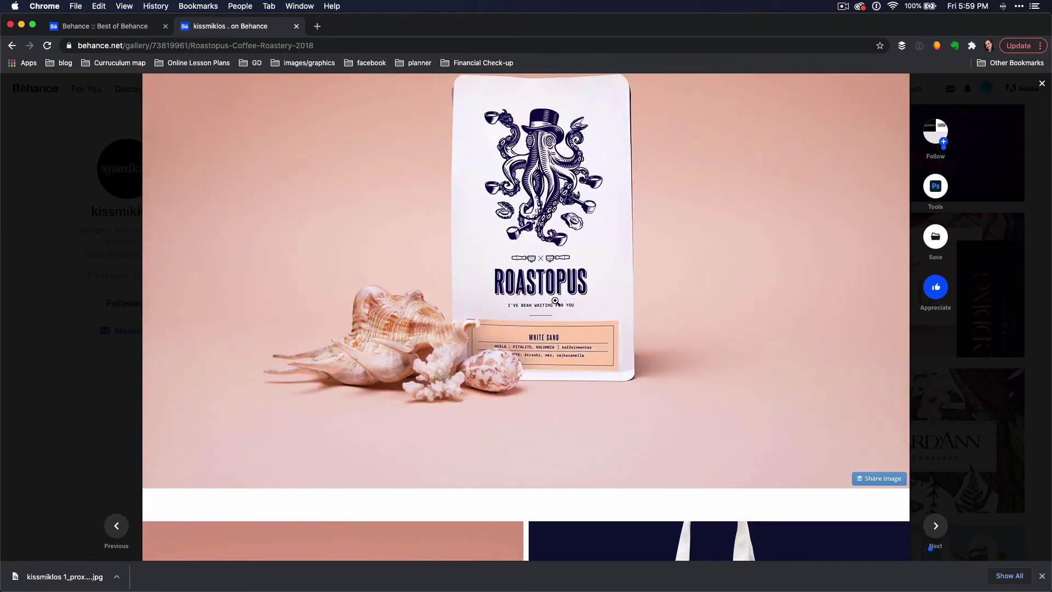
{"action": "scroll", "coordinate": [555, 300], "scroll_direction": "down", "scroll_amount": 15}
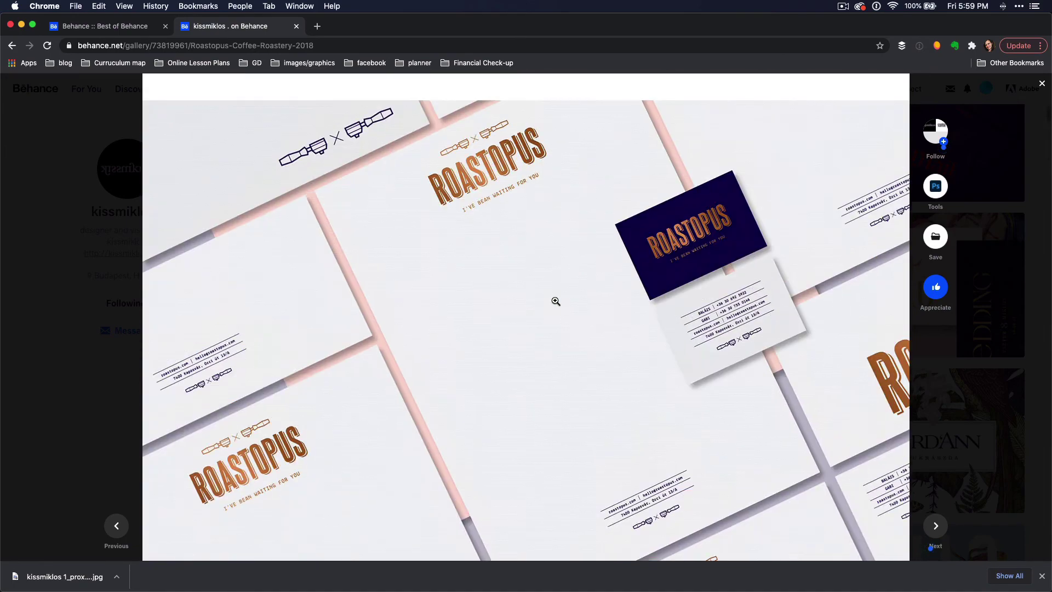
{"action": "scroll", "coordinate": [555, 304], "scroll_direction": "up", "scroll_amount": 8}
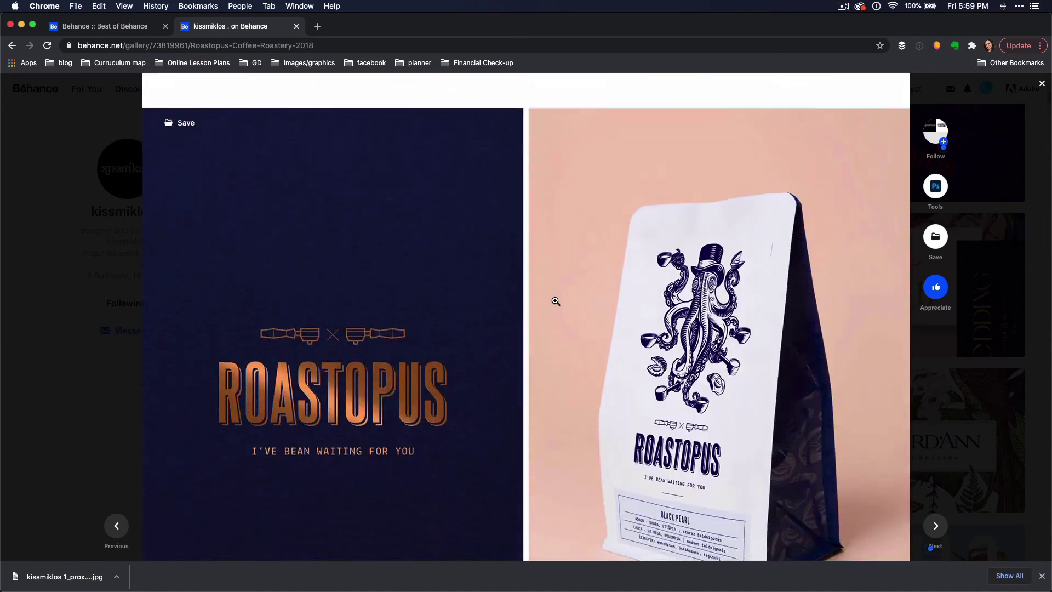
{"action": "right_click", "coordinate": [689, 360]}
{"action": "left_click", "coordinate": [723, 374]}
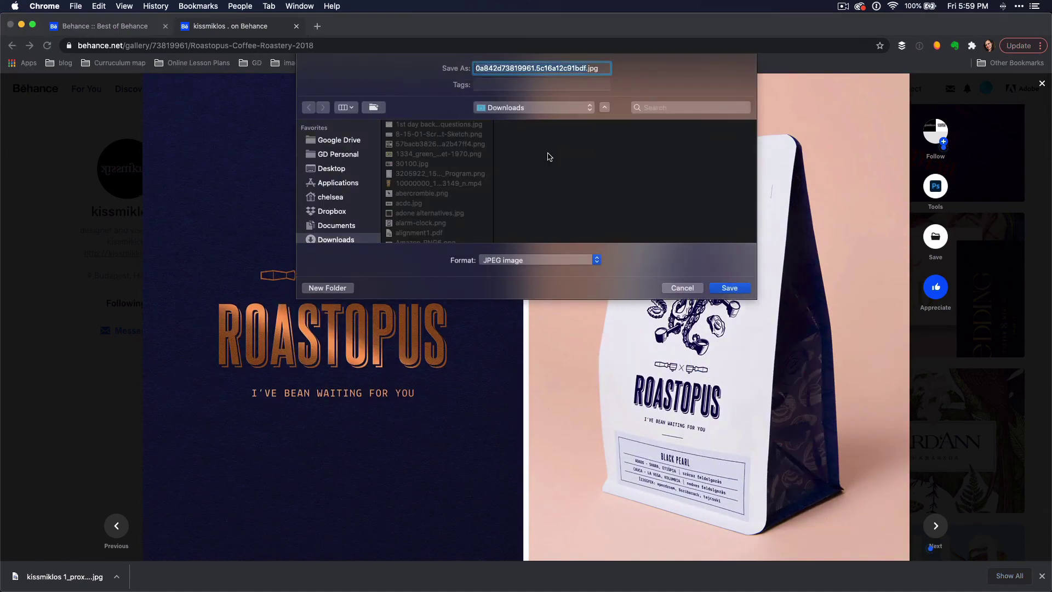
{"action": "type", "text": "kissmiklos"}
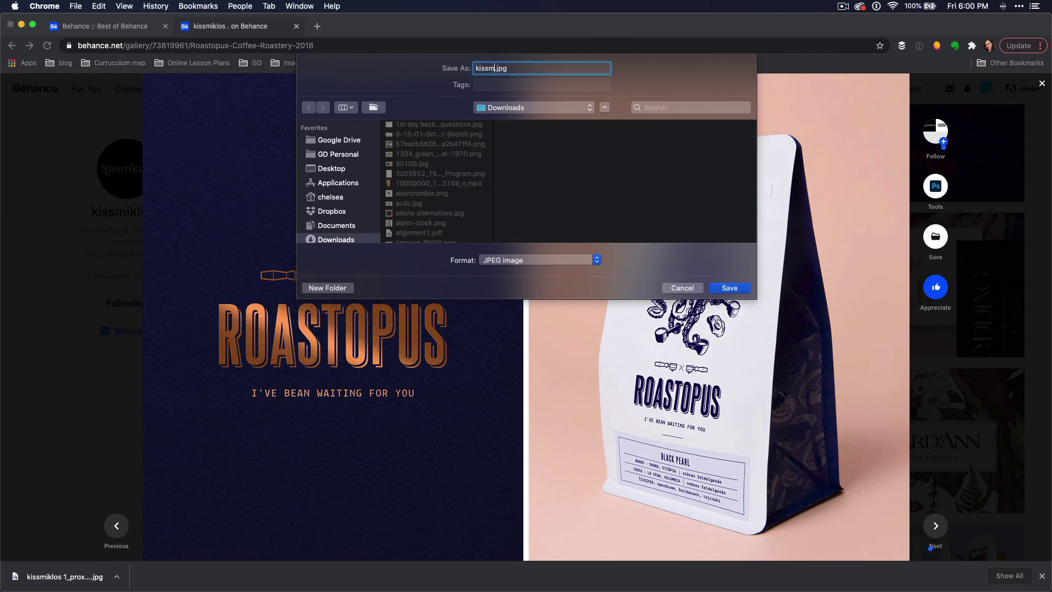
{"action": "type", "text": " 2_roastopus"}
{"action": "key", "text": "Return"}
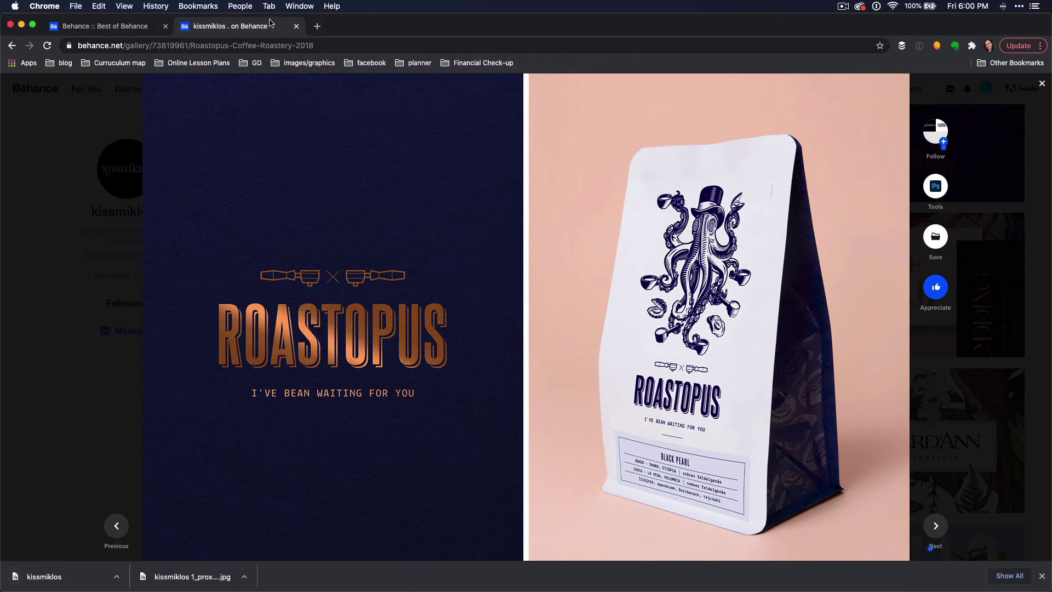
- Return to the Best of Behance graphic design gallery and open the Lettering Series XXX project
{"action": "left_click", "coordinate": [142, 301]}
{"action": "left_click", "coordinate": [104, 26]}
{"action": "left_click", "coordinate": [108, 169]}
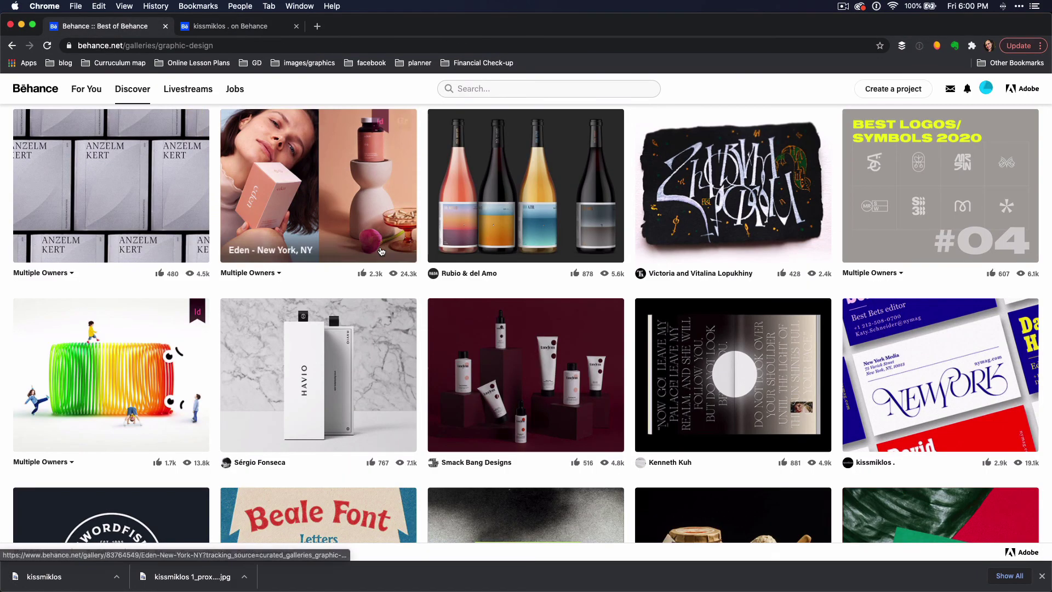
{"action": "scroll", "coordinate": [382, 251], "scroll_direction": "down", "scroll_amount": 3}
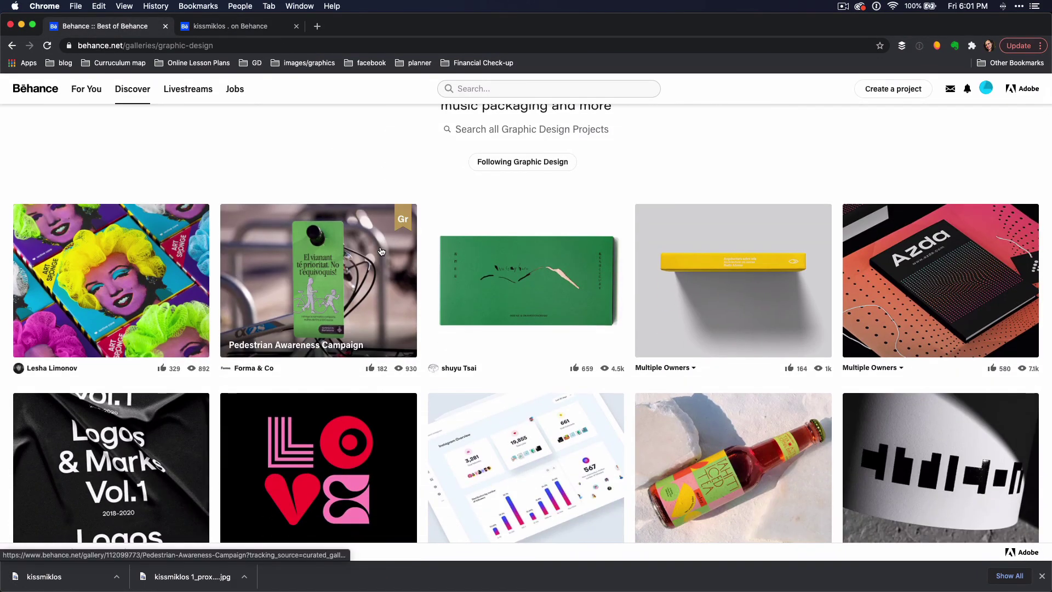
{"action": "scroll", "coordinate": [382, 251], "scroll_direction": "down", "scroll_amount": 4}
{"action": "left_click", "coordinate": [302, 247]}
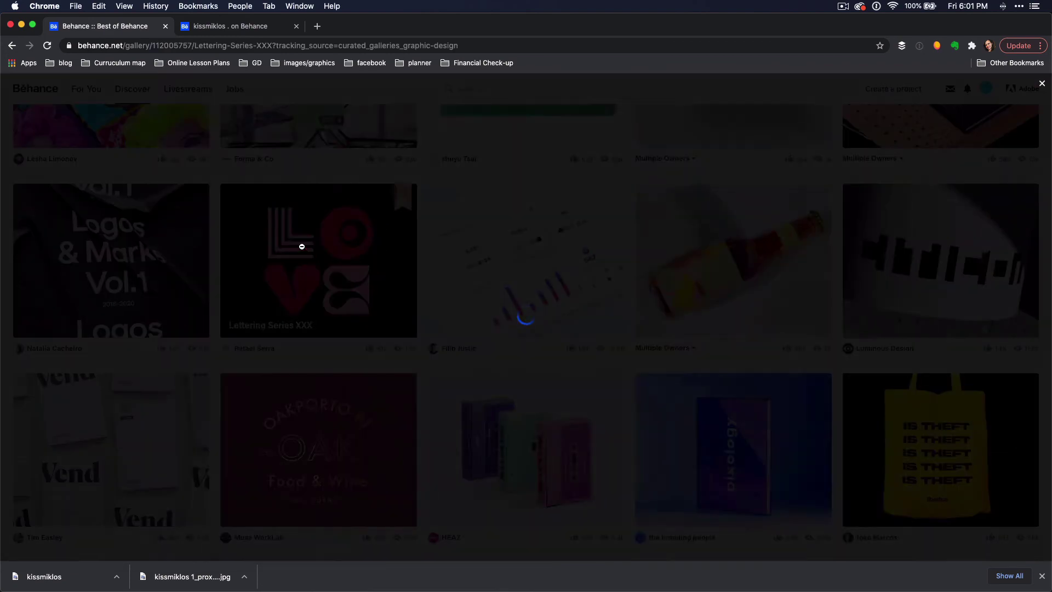
- Save the LOVE lettering image to Downloads as a PNG named with the designer's full name followed by 1_alignment
{"action": "right_click", "coordinate": [388, 301]}
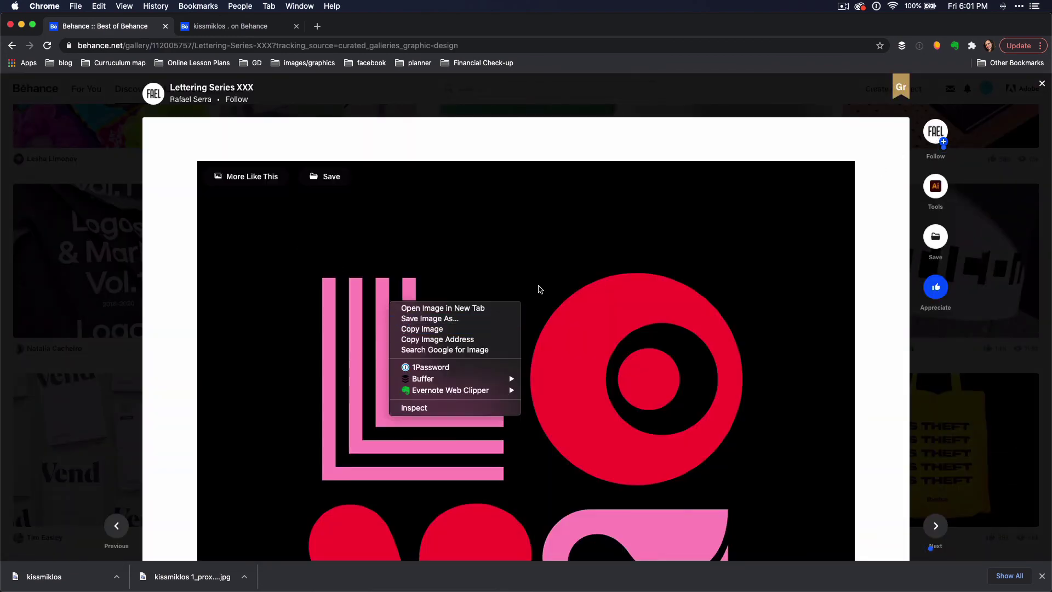
{"action": "left_click", "coordinate": [463, 318]}
{"action": "type", "text": "Rafael Serra"}
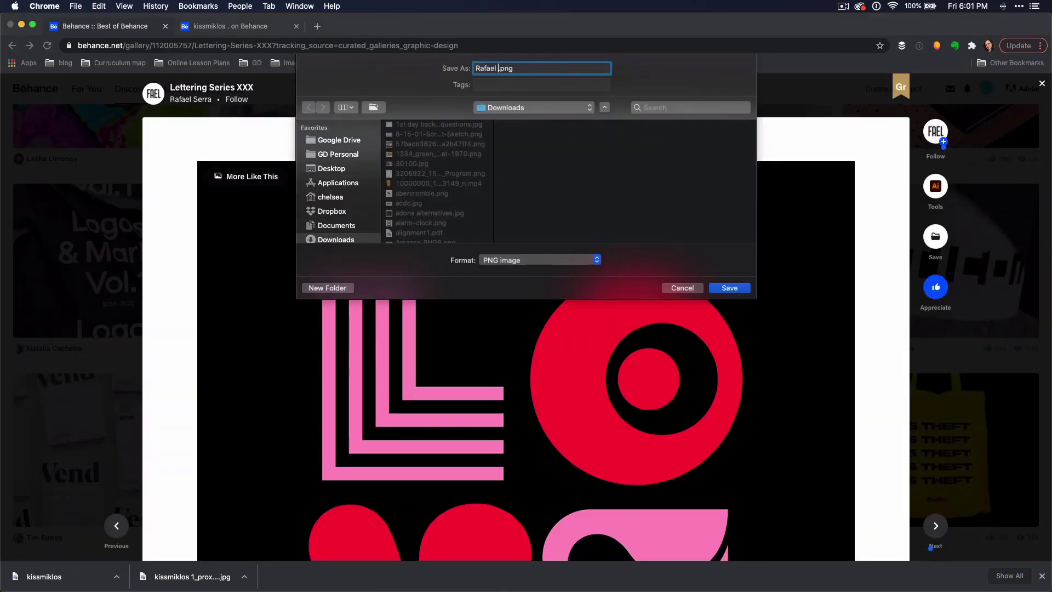
{"action": "type", "text": " 1_alignment"}
{"action": "key", "text": "Return"}
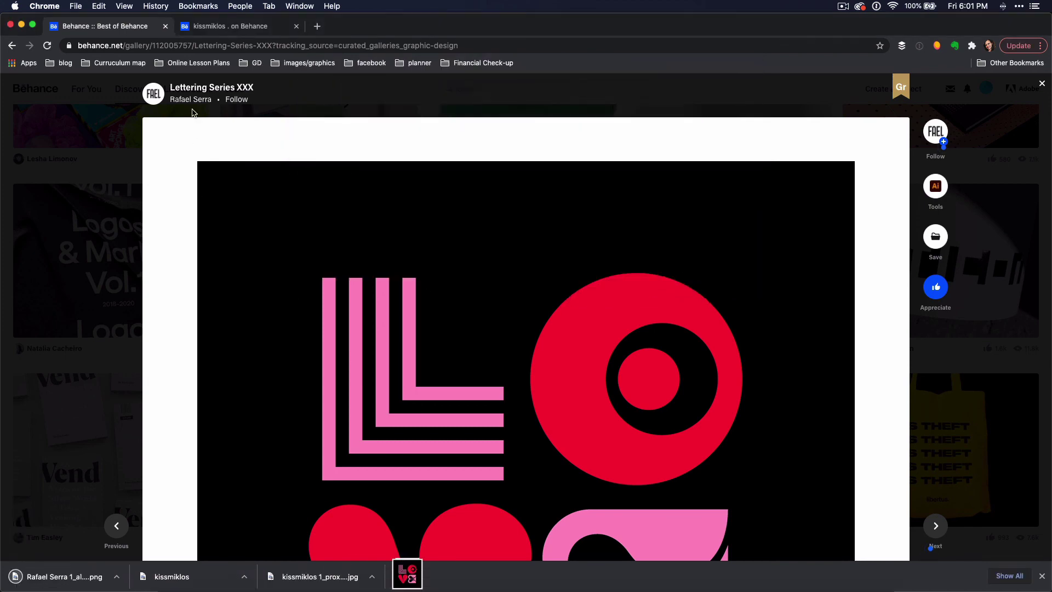
- Open the profile page of the Lettering Series XXX designer and look through the other lettering projects
{"action": "left_click", "coordinate": [192, 101]}
{"action": "scroll", "coordinate": [513, 368], "scroll_direction": "down", "scroll_amount": 12}
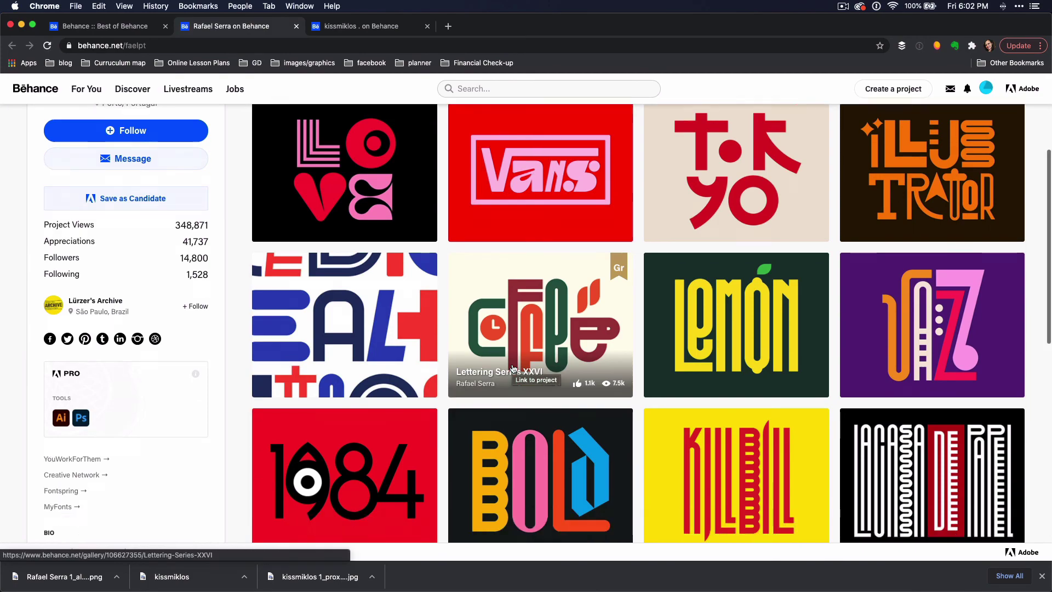
{"action": "scroll", "coordinate": [513, 368], "scroll_direction": "down", "scroll_amount": 20}
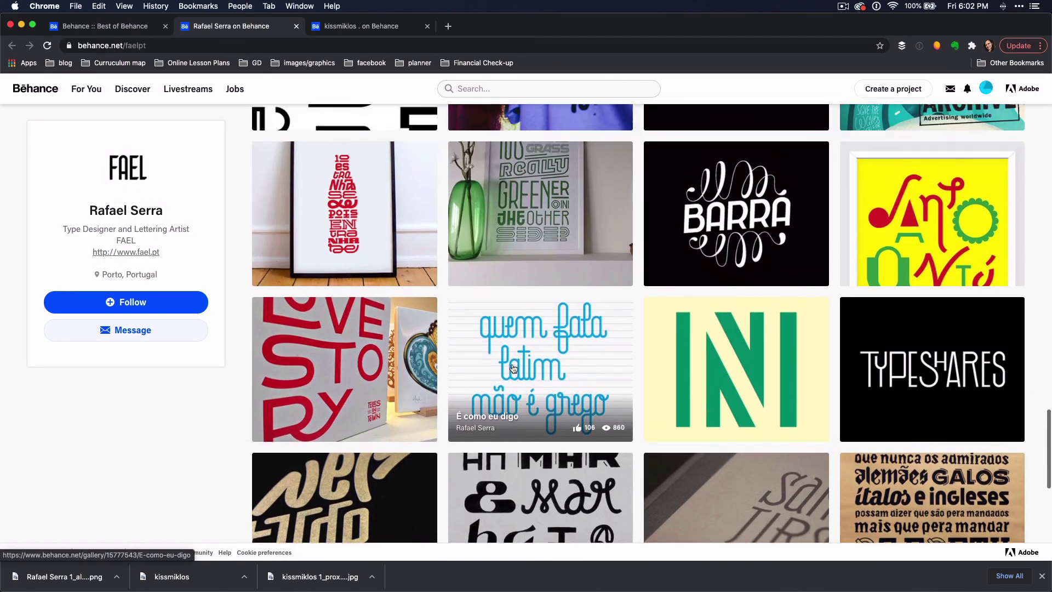
{"action": "scroll", "coordinate": [526, 246], "scroll_direction": "up", "scroll_amount": 1}
{"action": "left_click", "coordinate": [526, 230]}
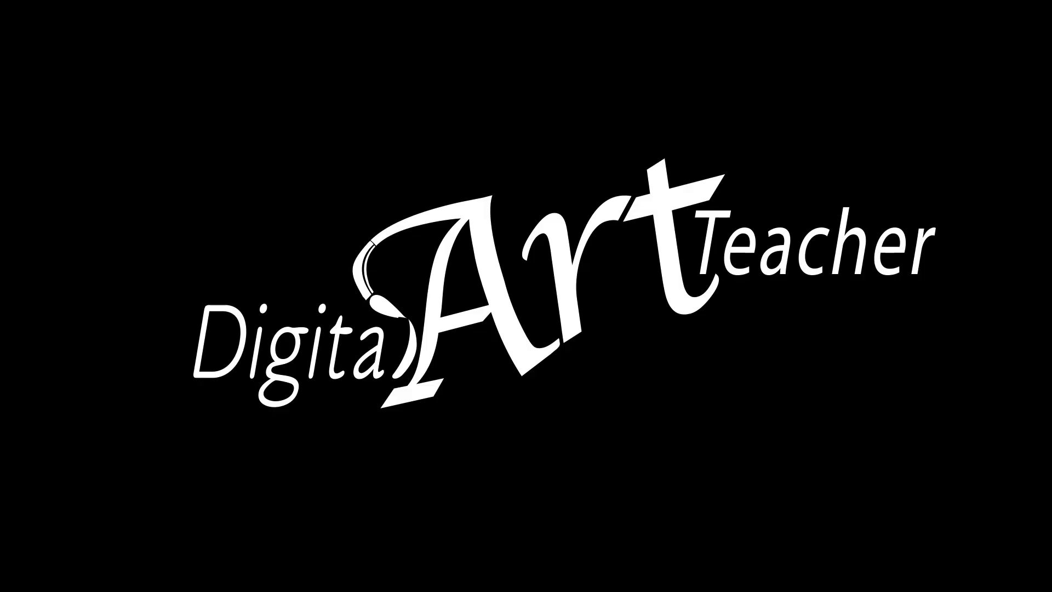